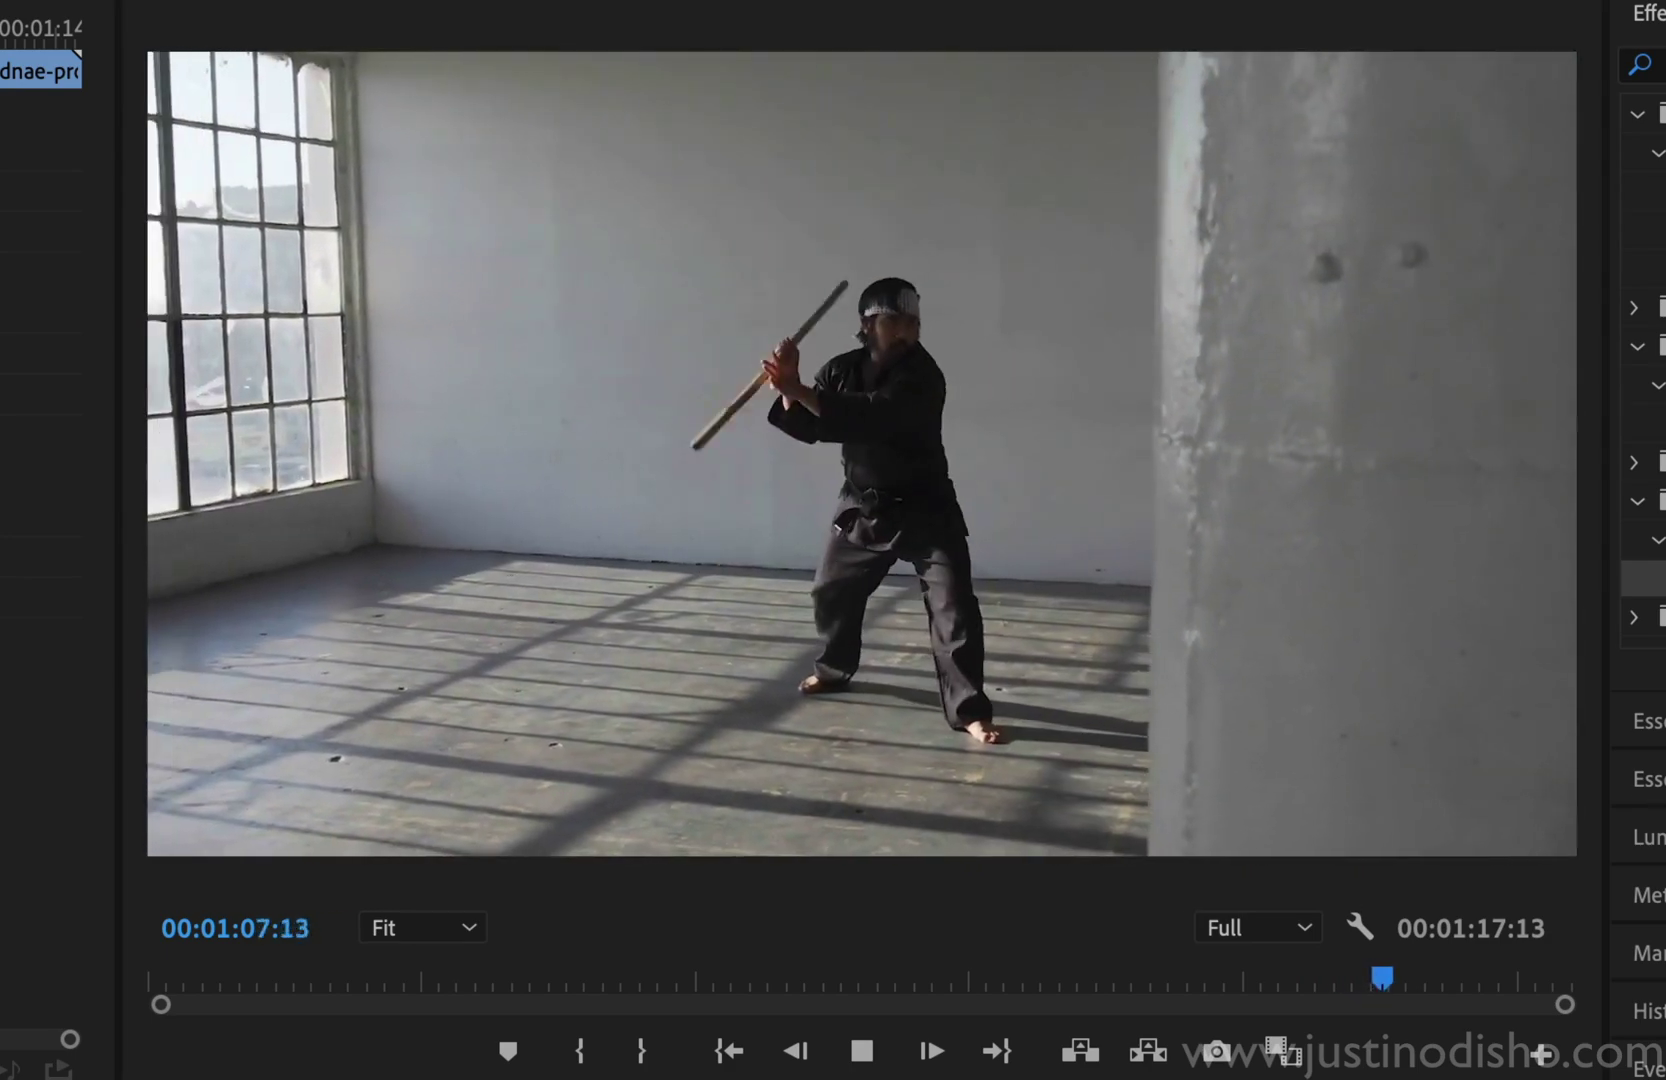
# Stop the martial-arts playback and replay the skyline difference demo from the start.
pyautogui.press('space')
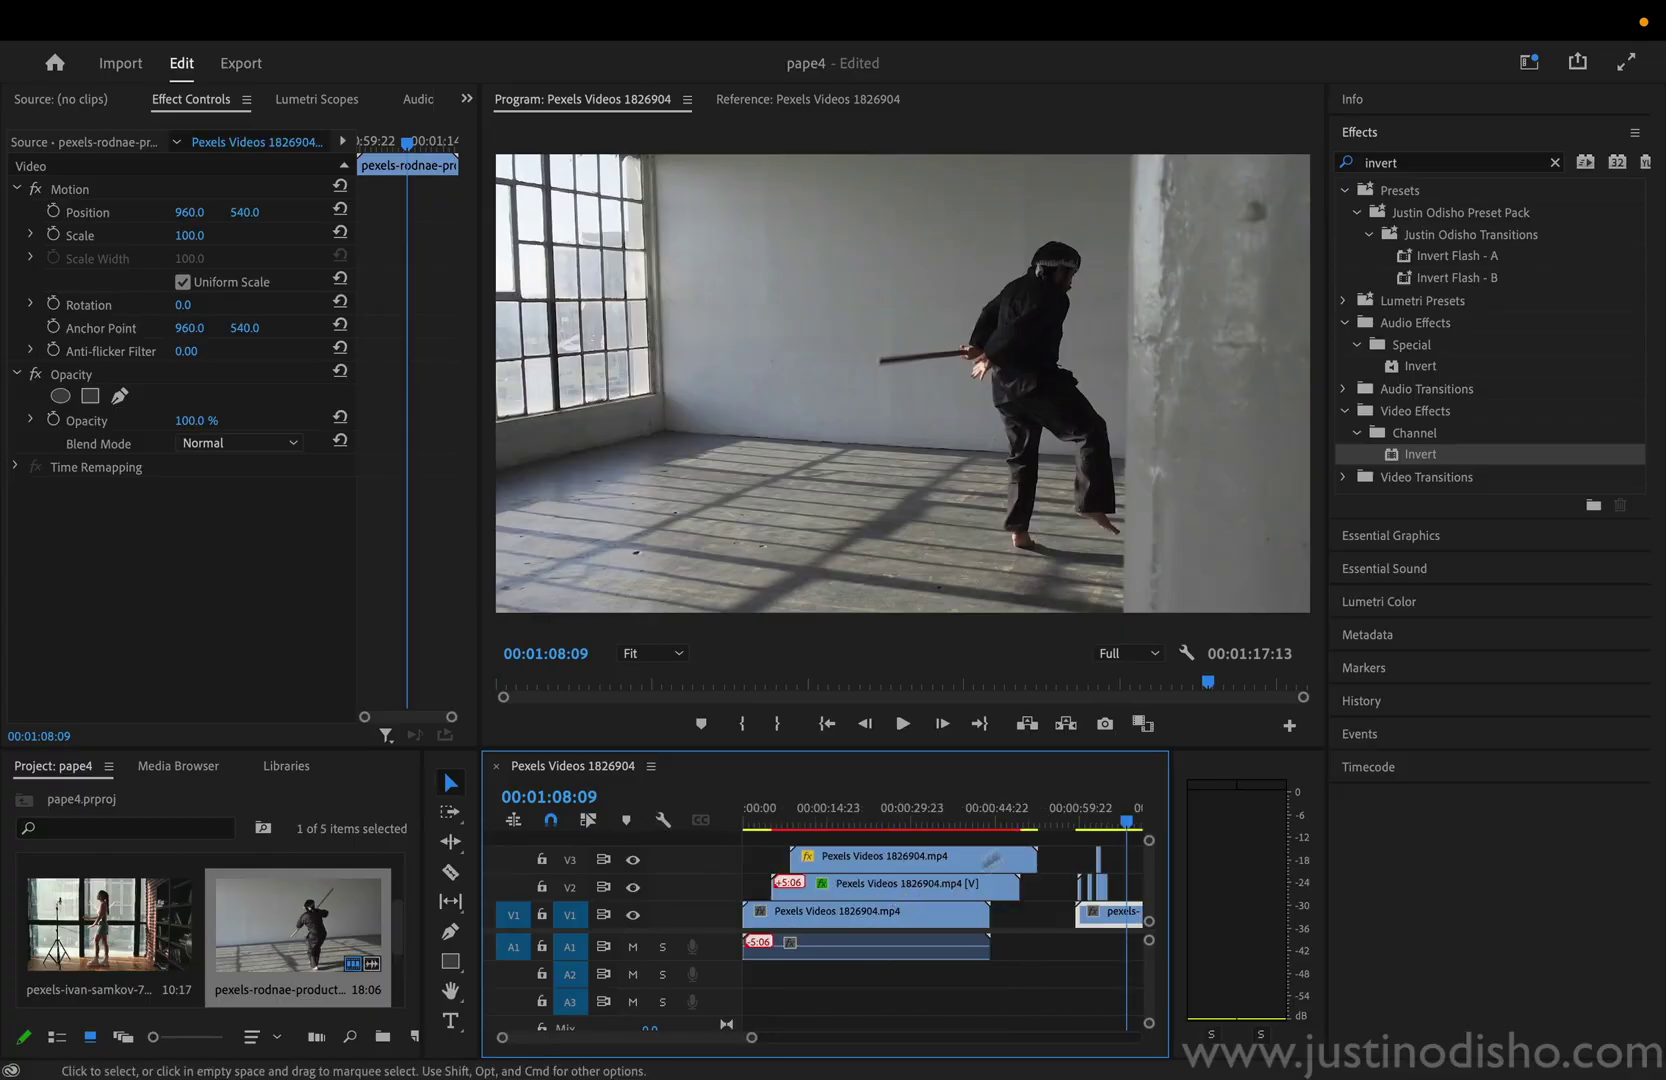
pyautogui.press('space')
pyautogui.press('Home')
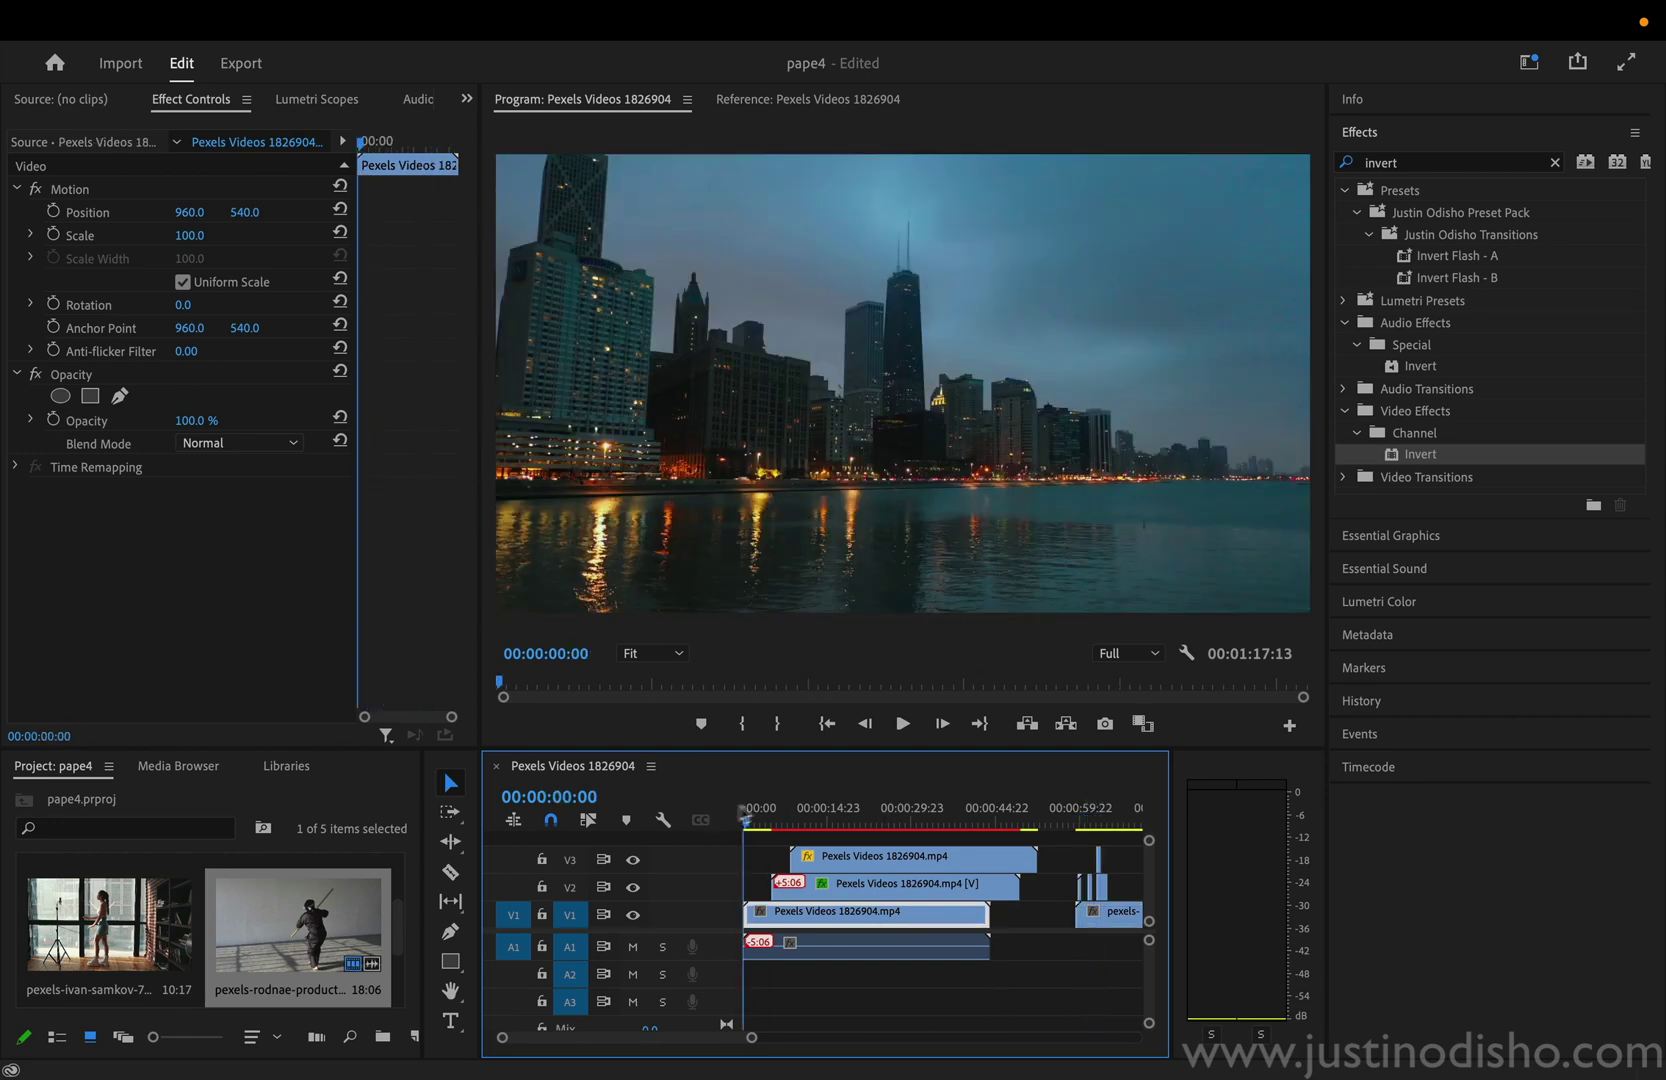
pyautogui.press('space')
# Preview the skyline demo around six seconds and select the top skyline copy on V3.
pyautogui.click(779, 809)
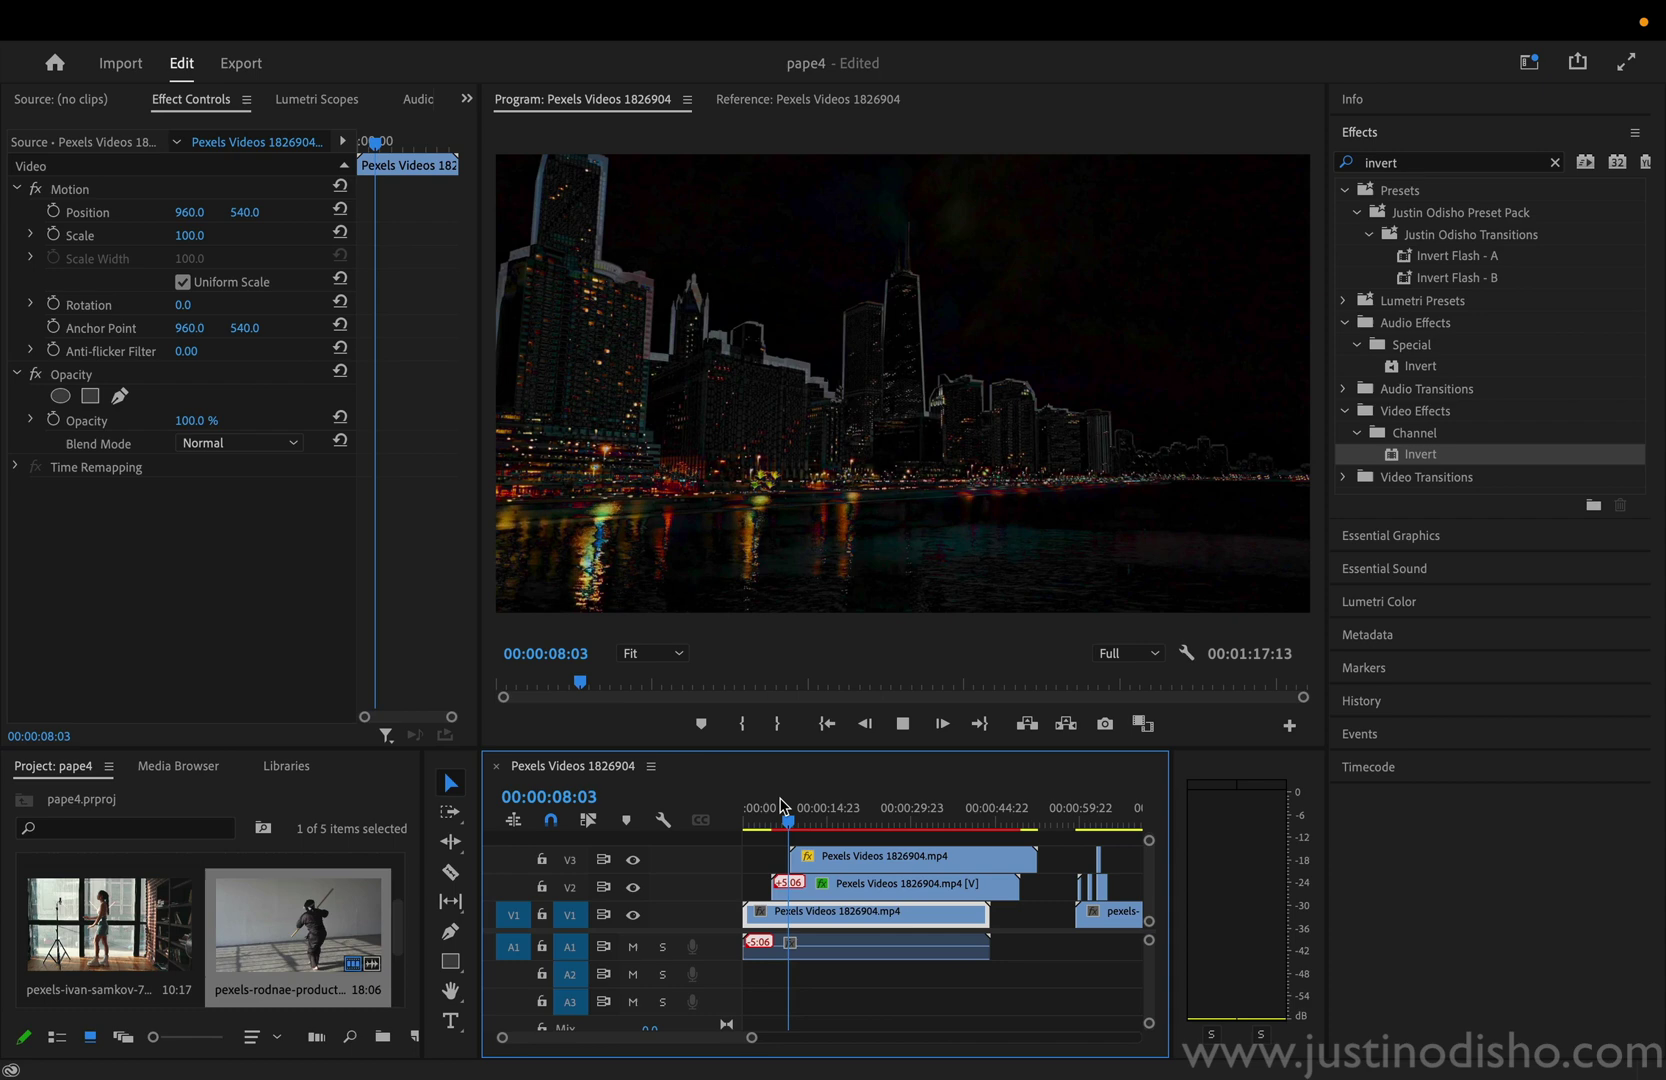
pyautogui.press('space')
pyautogui.click(838, 862)
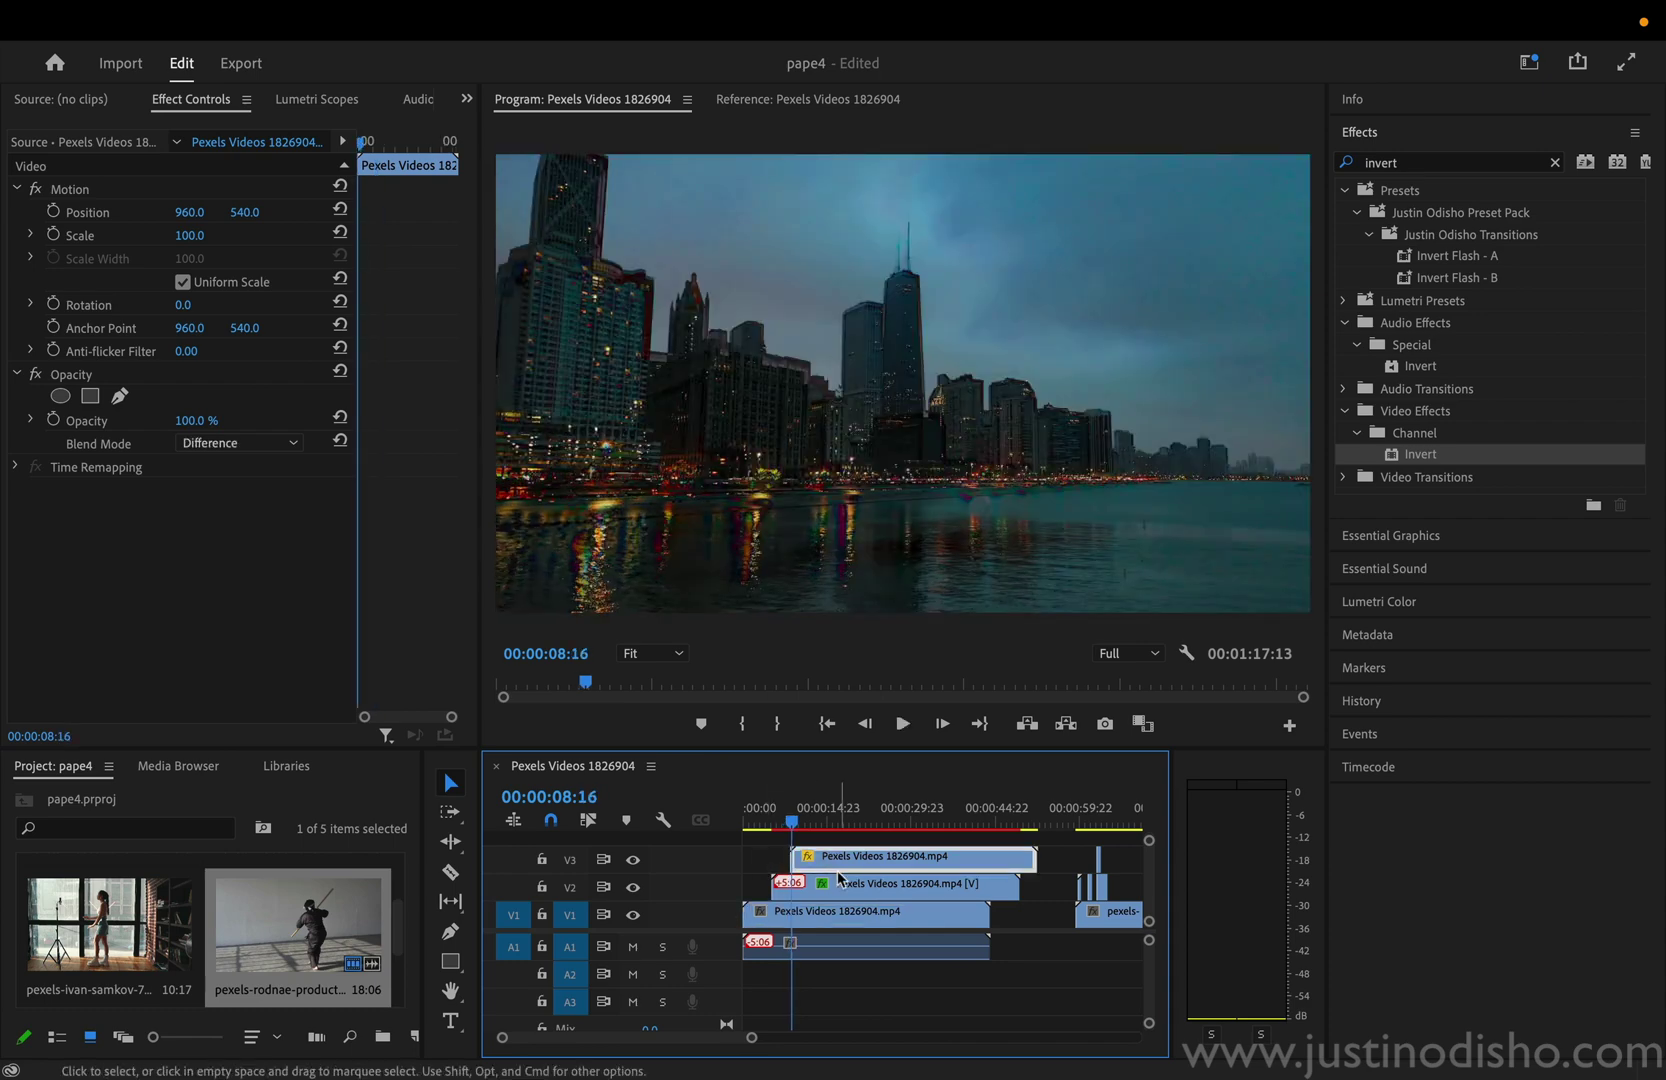
# Delete the V2 and V3 skyline copies and move to the martial-arts clip.
pyautogui.keyDown('shift'); pyautogui.click(826, 886); pyautogui.keyUp('shift')
pyautogui.press('BackSpace')
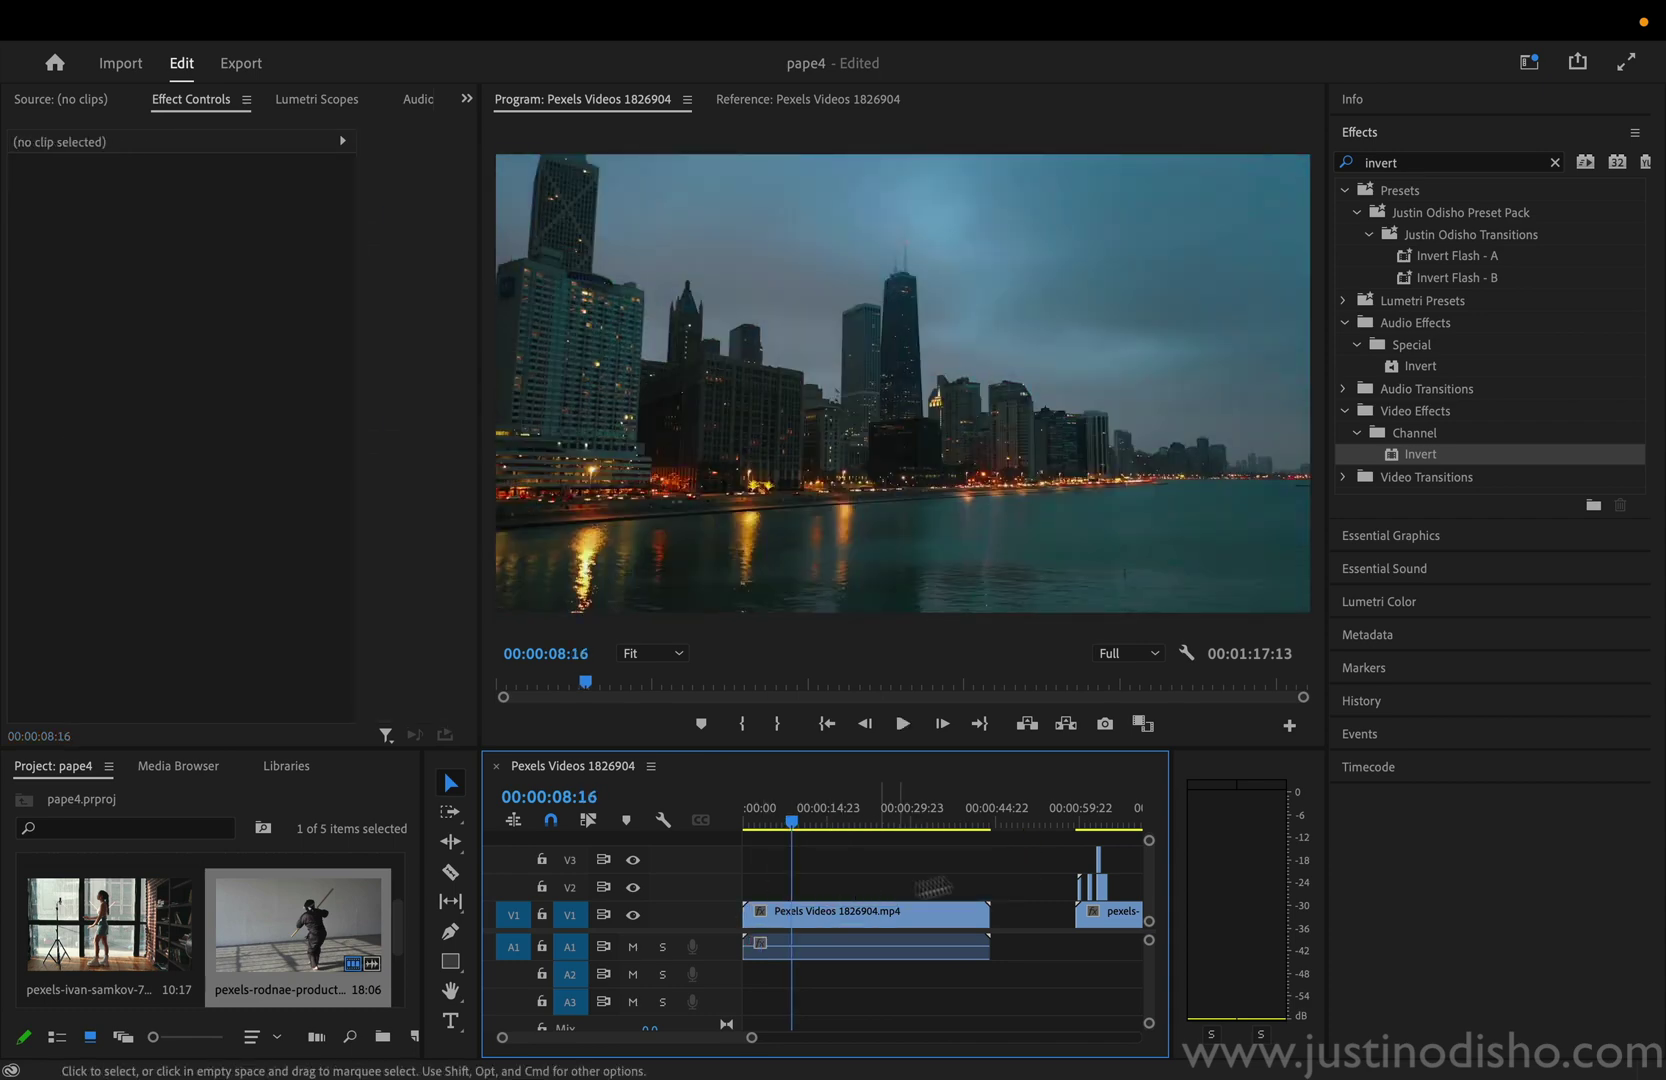
pyautogui.press('space')
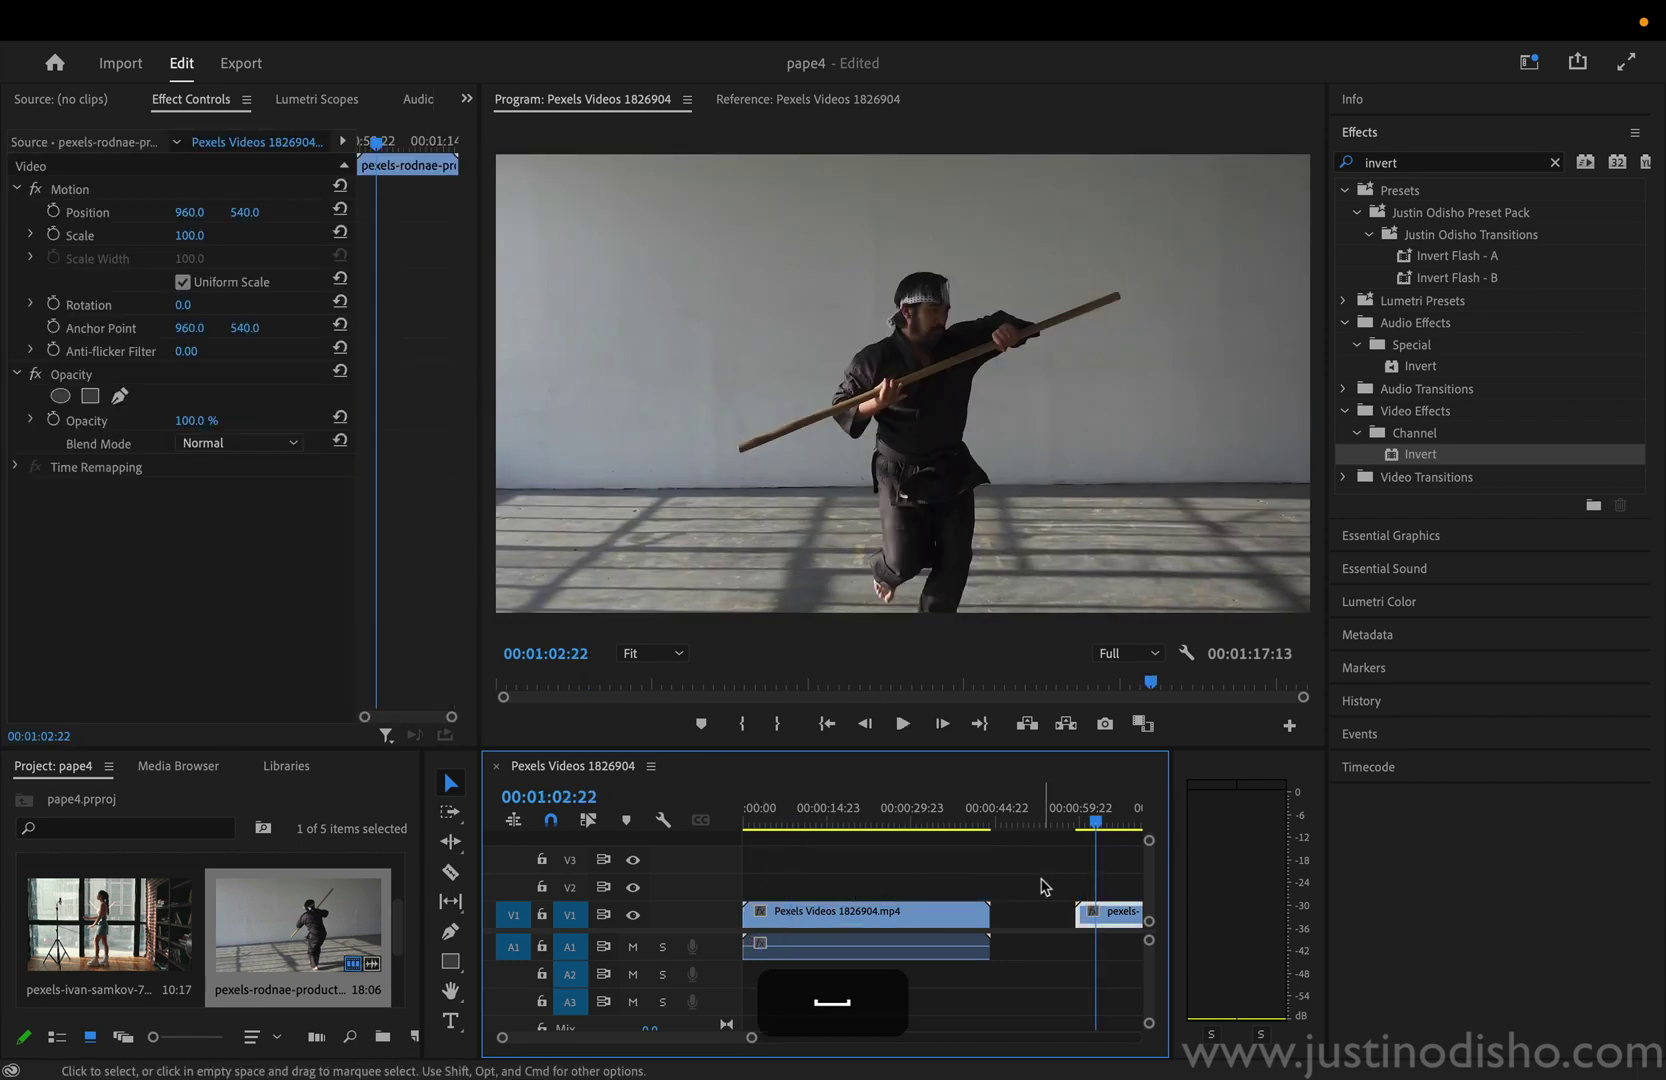
pyautogui.hscroll(3, 1040, 886)
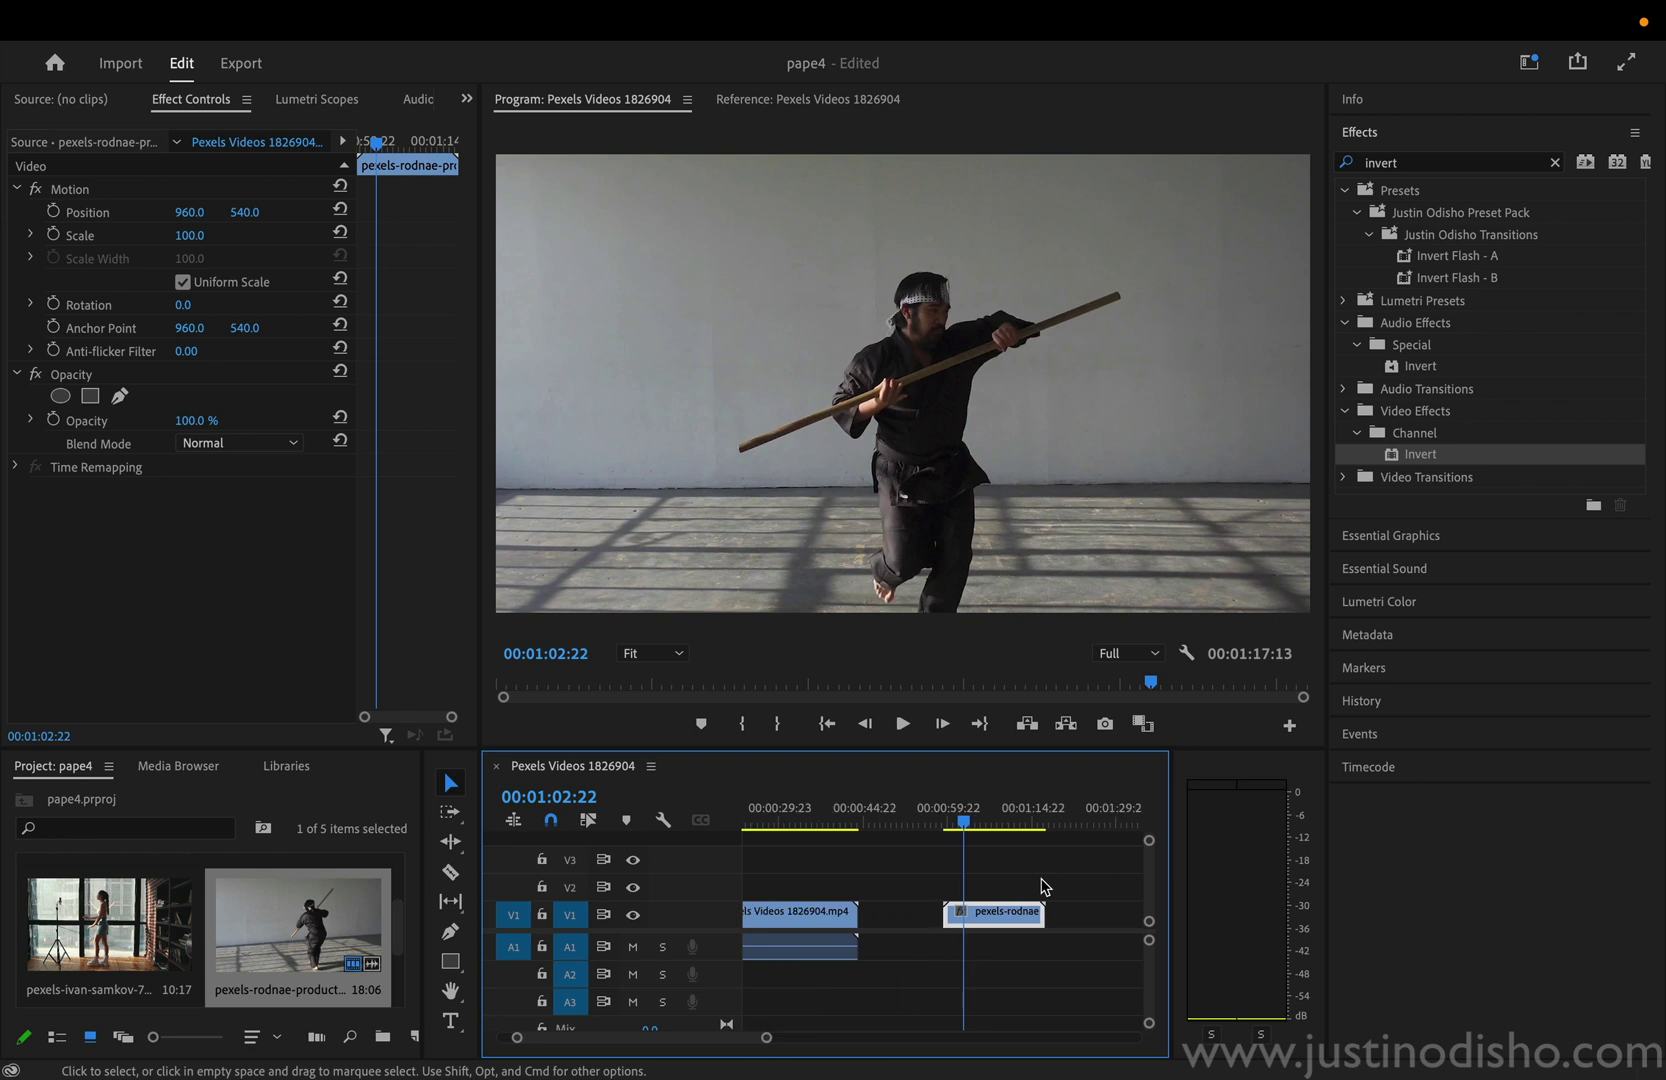
# Option-drag a duplicate of the pexels-rodnae clip onto V2 and delete its stray A2 audio.
pyautogui.press('alt')
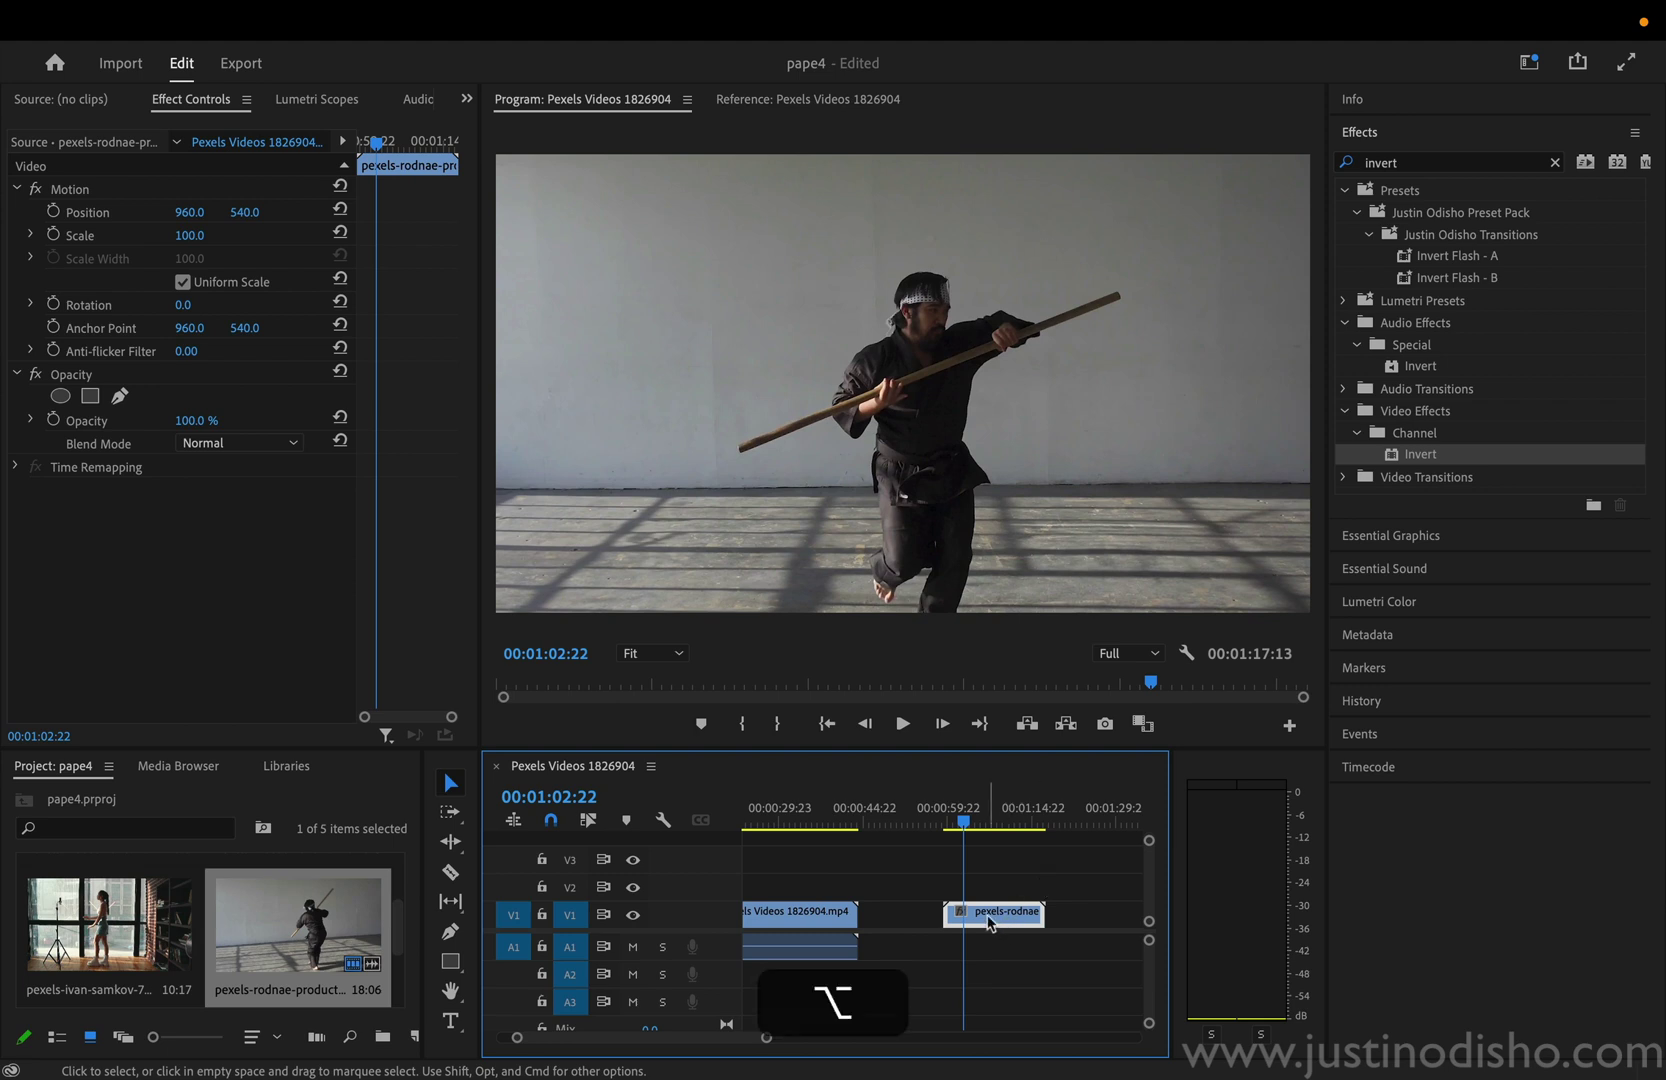
pyautogui.moveTo(981, 918); pyautogui.dragTo(985, 889)
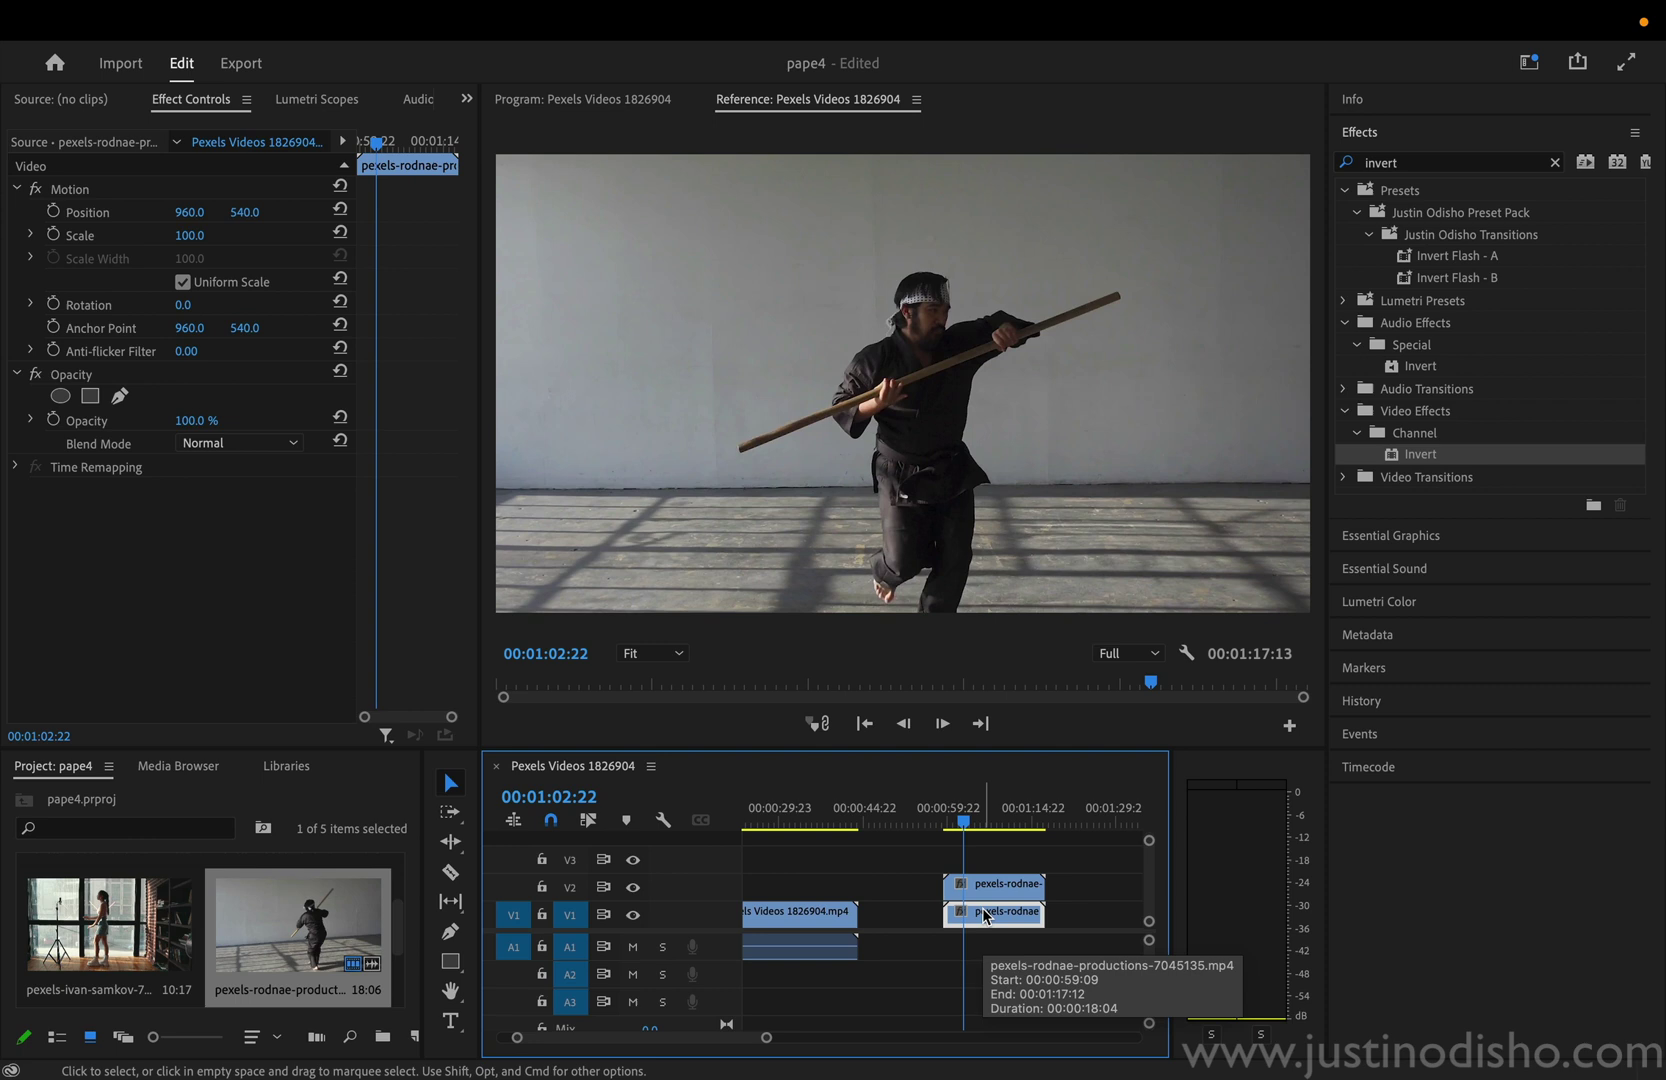
pyautogui.press('super+c')
pyautogui.click(1004, 888)
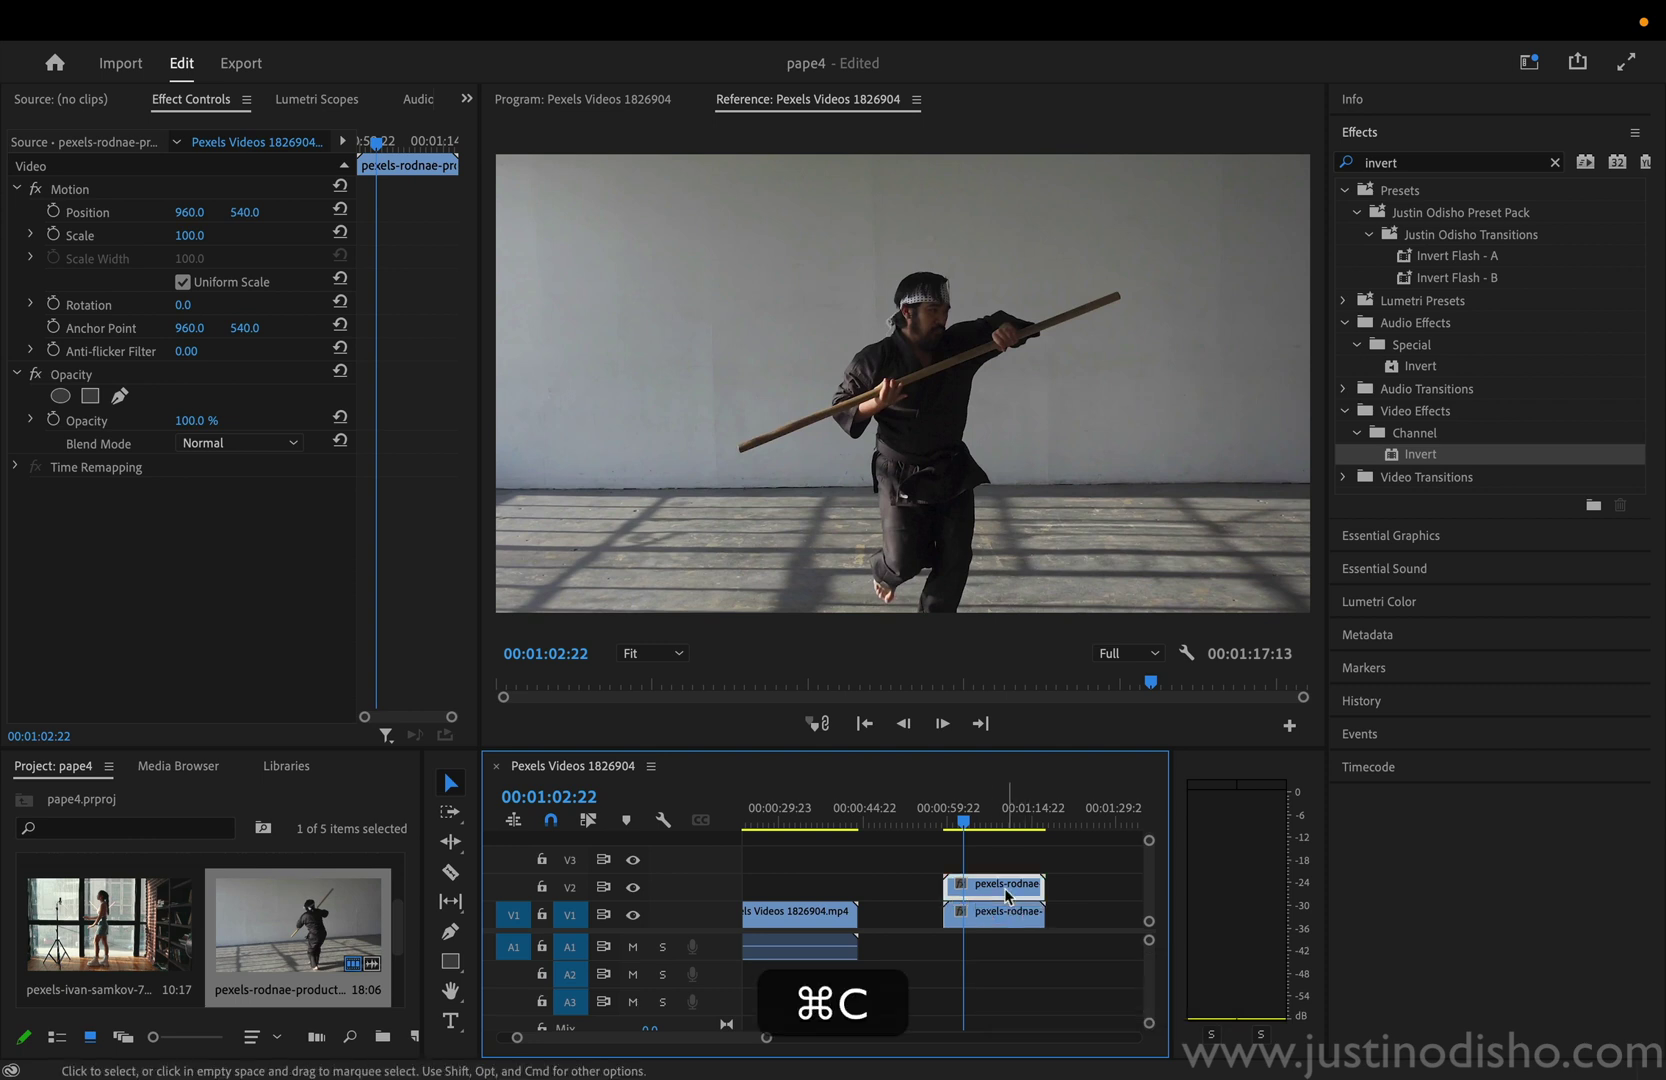
pyautogui.moveTo(298, 925); pyautogui.dragTo(952, 900)
pyautogui.click(990, 975)
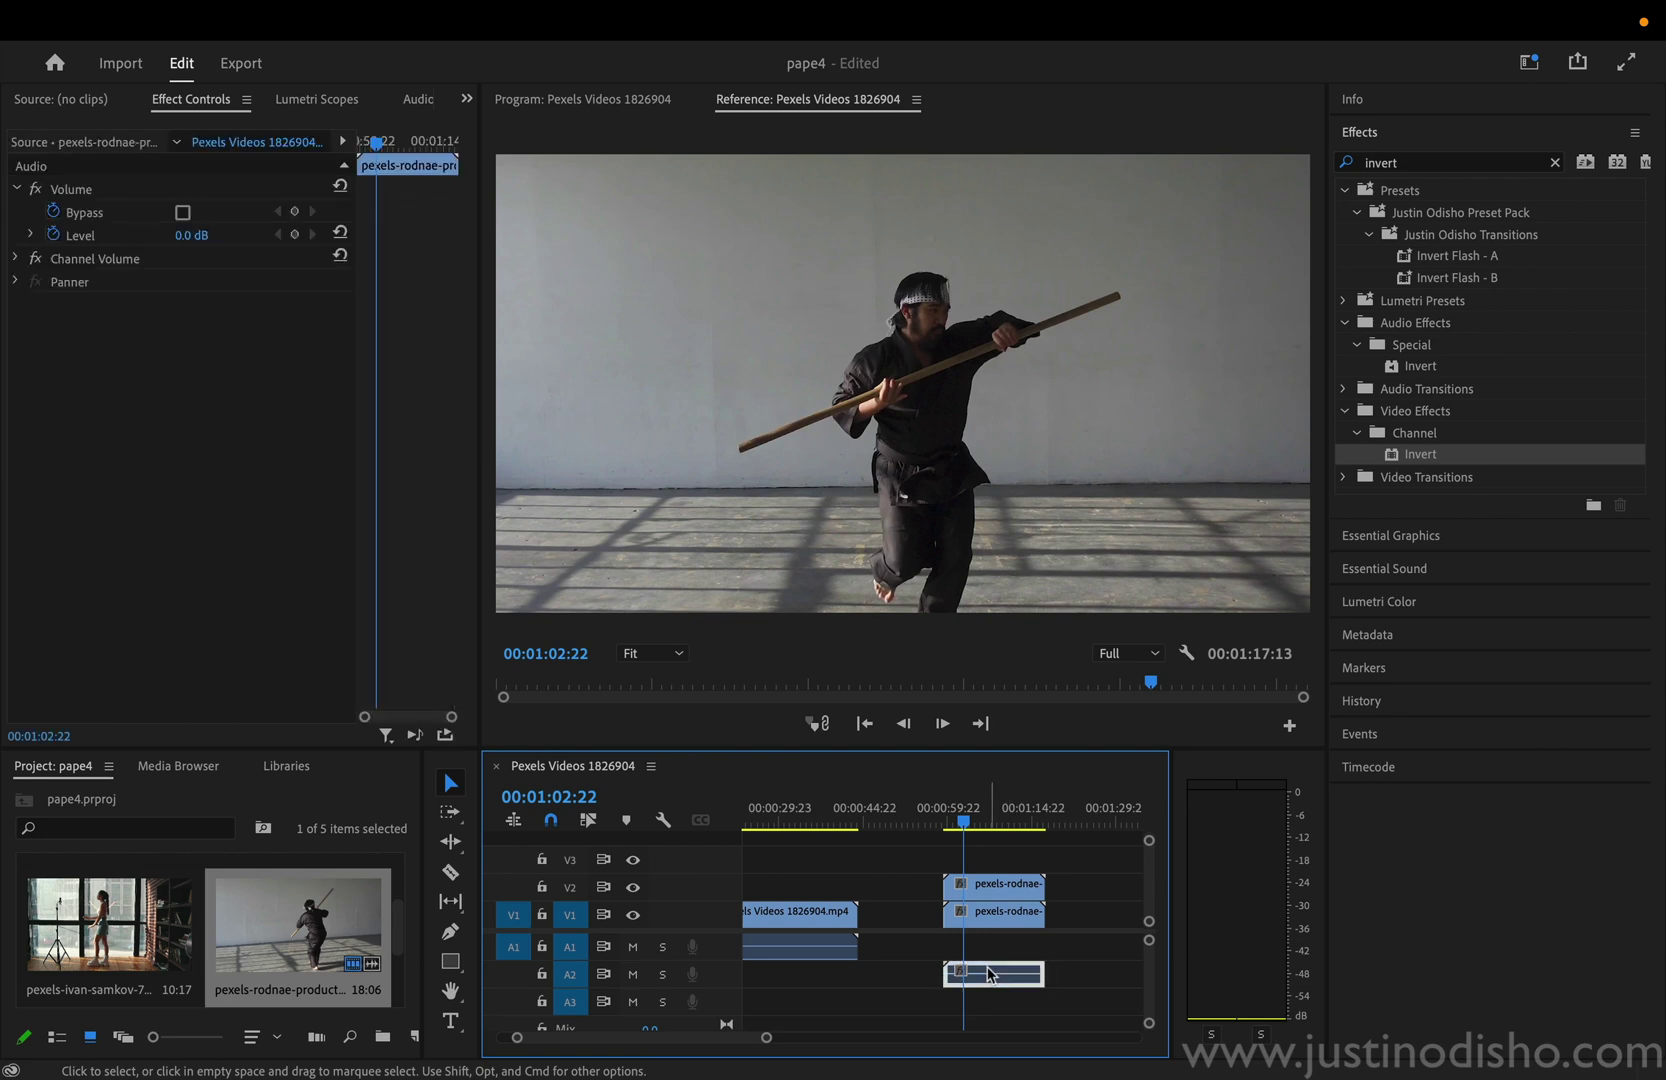
pyautogui.press('BackSpace')
# Zoom the timeline and shift the V2 copy about 00:00:01:04 later.
pyautogui.click(986, 884)
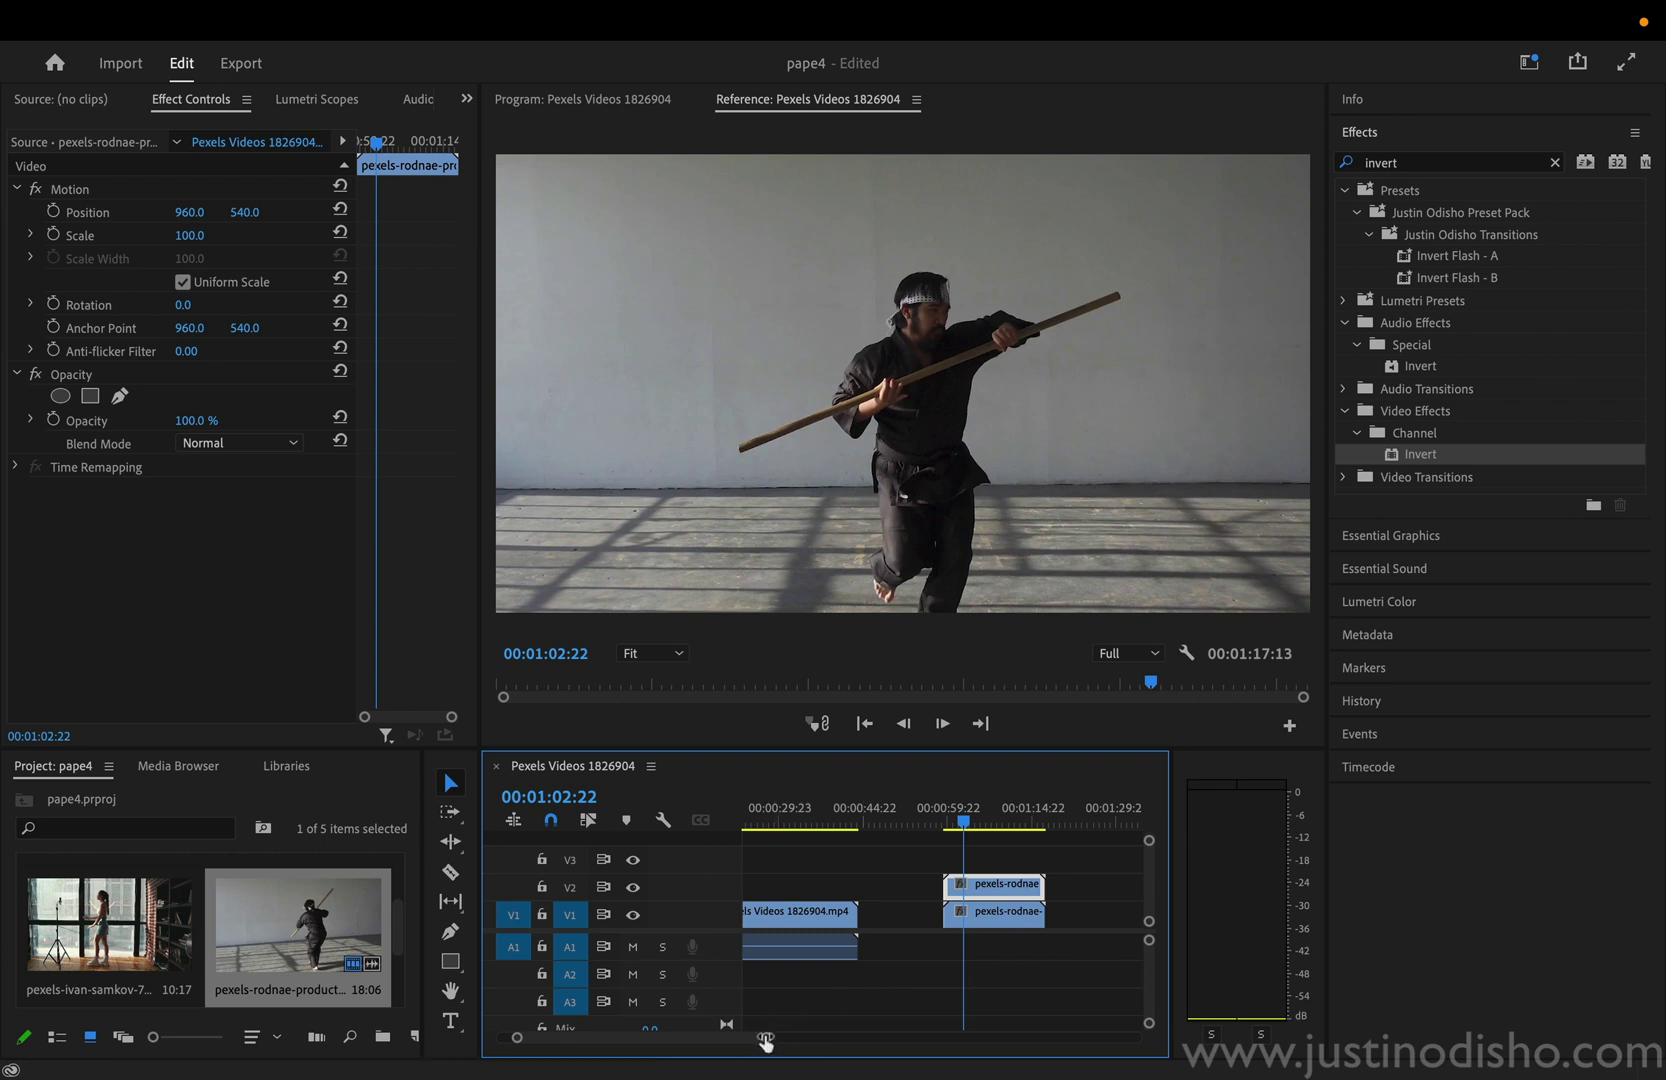
pyautogui.moveTo(768, 1036); pyautogui.dragTo(715, 1045)
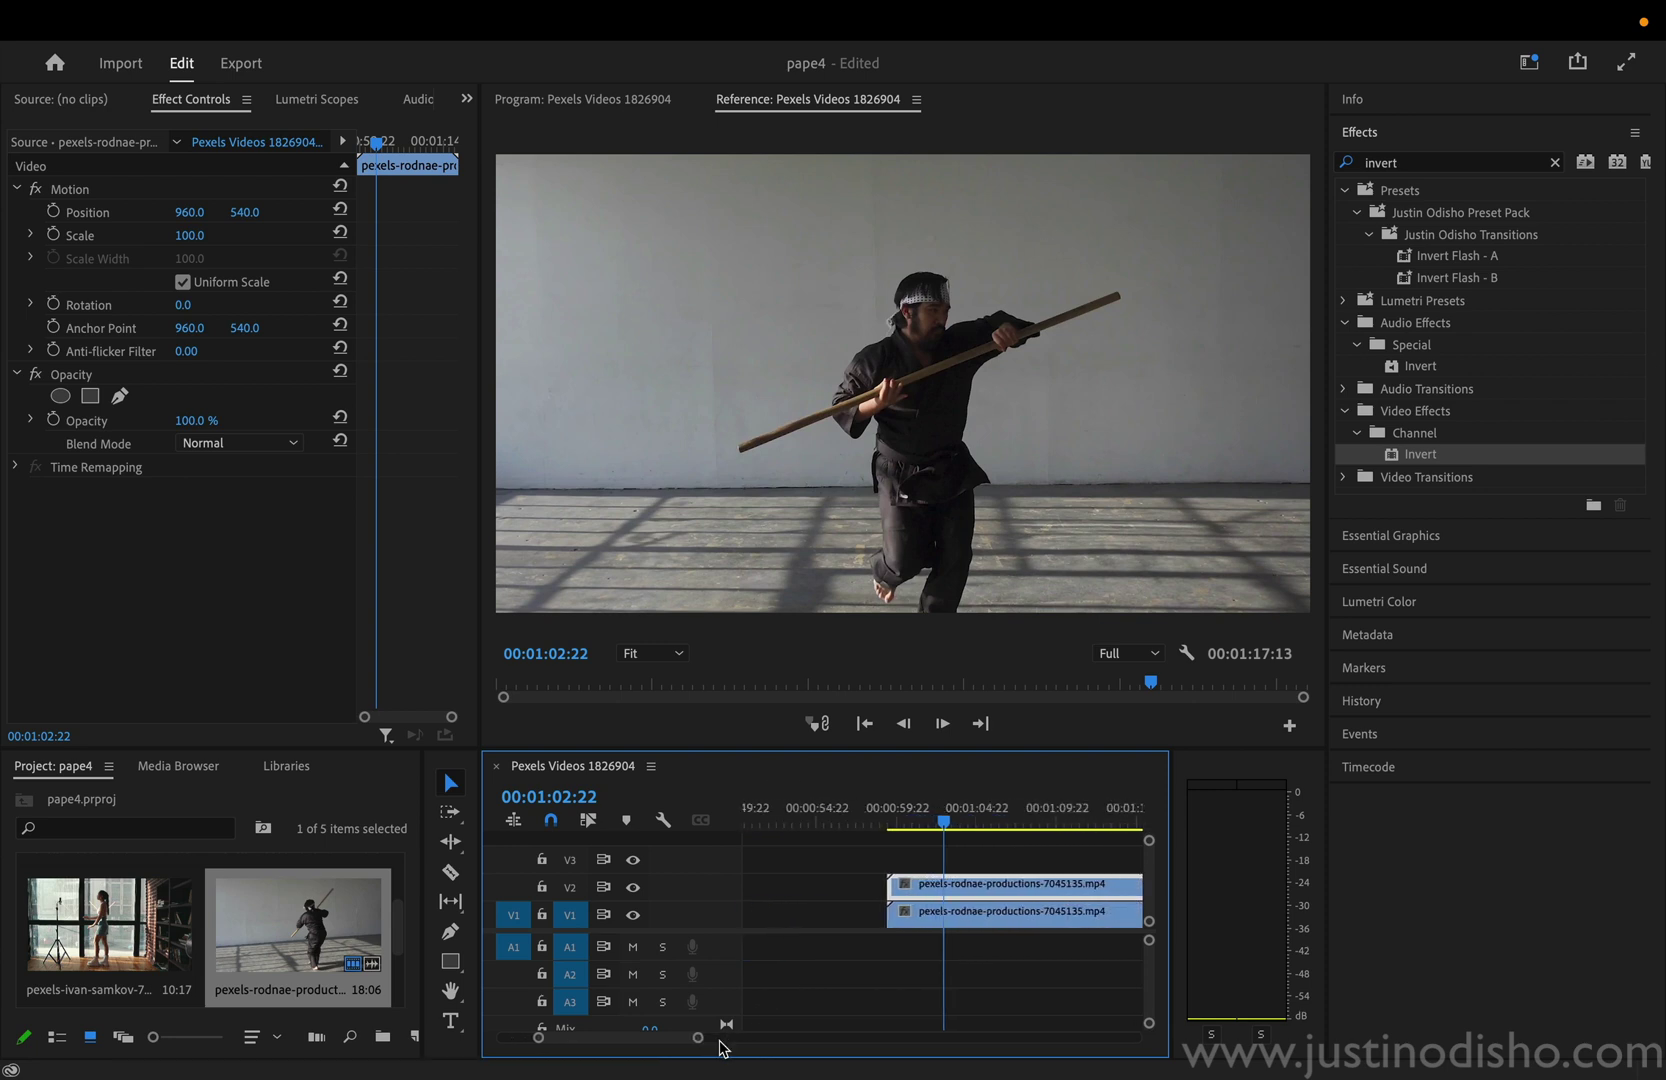
pyautogui.moveTo(914, 883); pyautogui.dragTo(932, 884)
# Scrub back and forth through the offset martial-arts layers to preview them.
pyautogui.moveTo(880, 808); pyautogui.dragTo(933, 805)
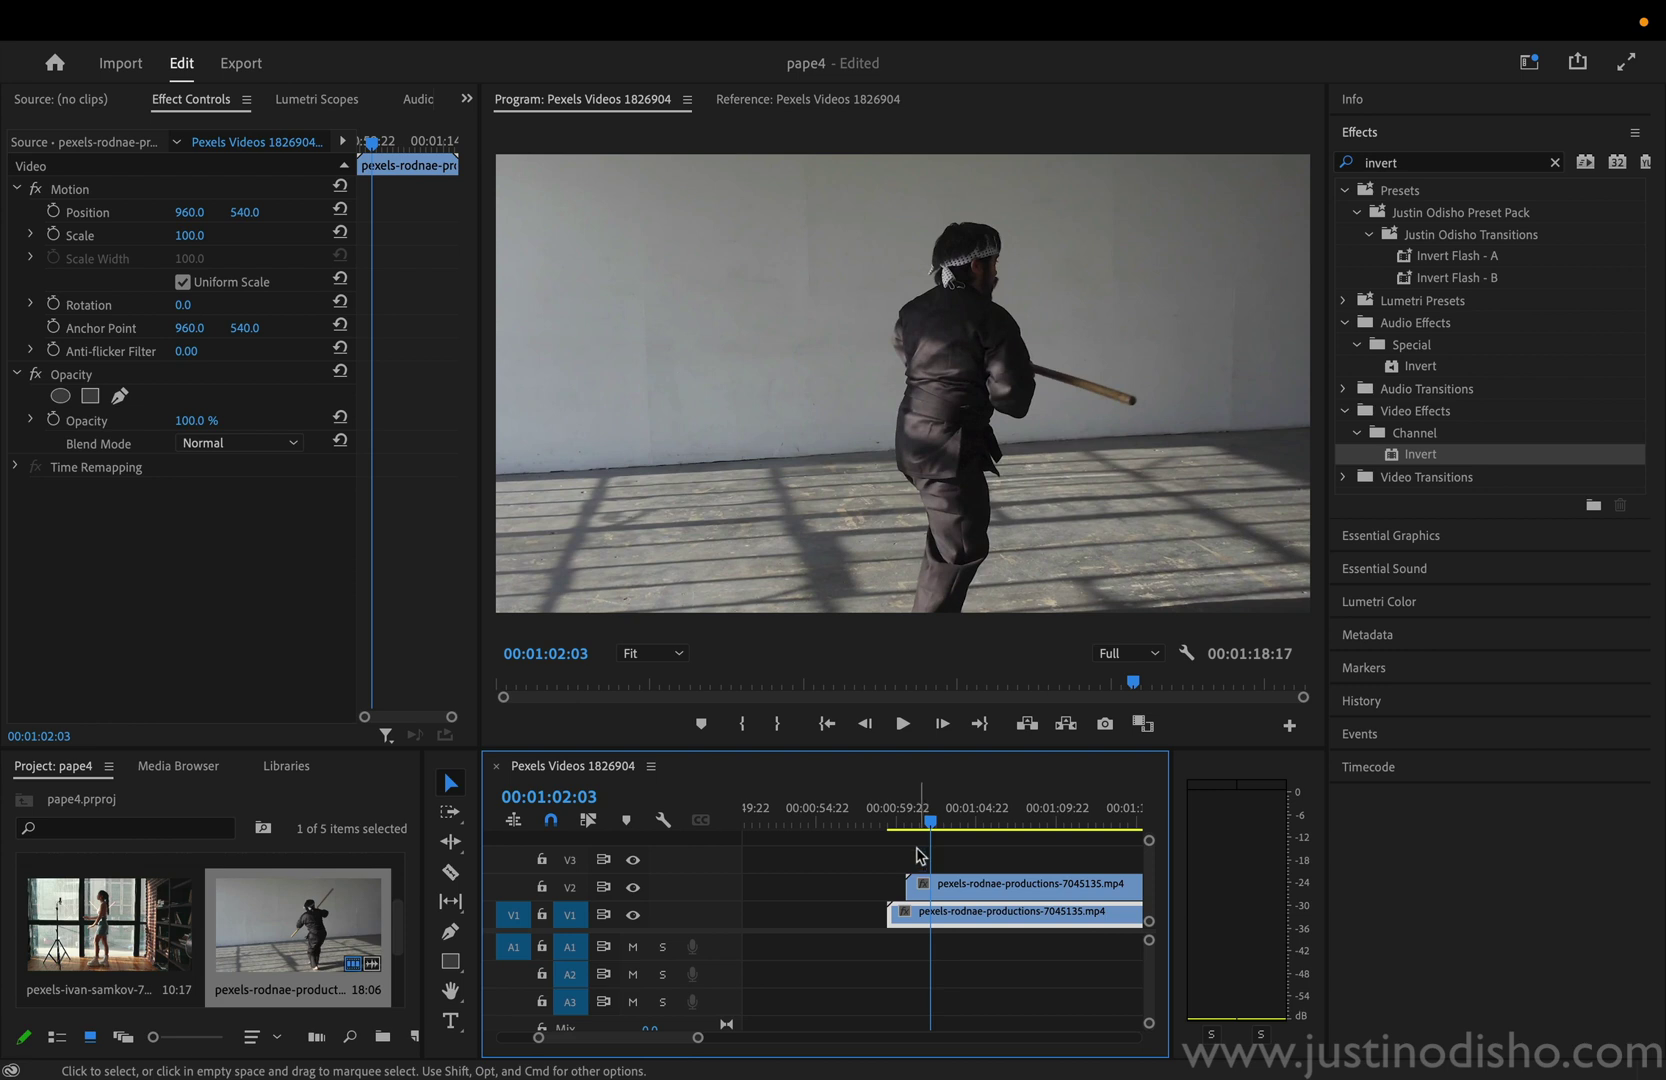
pyautogui.moveTo(926, 810); pyautogui.dragTo(900, 817)
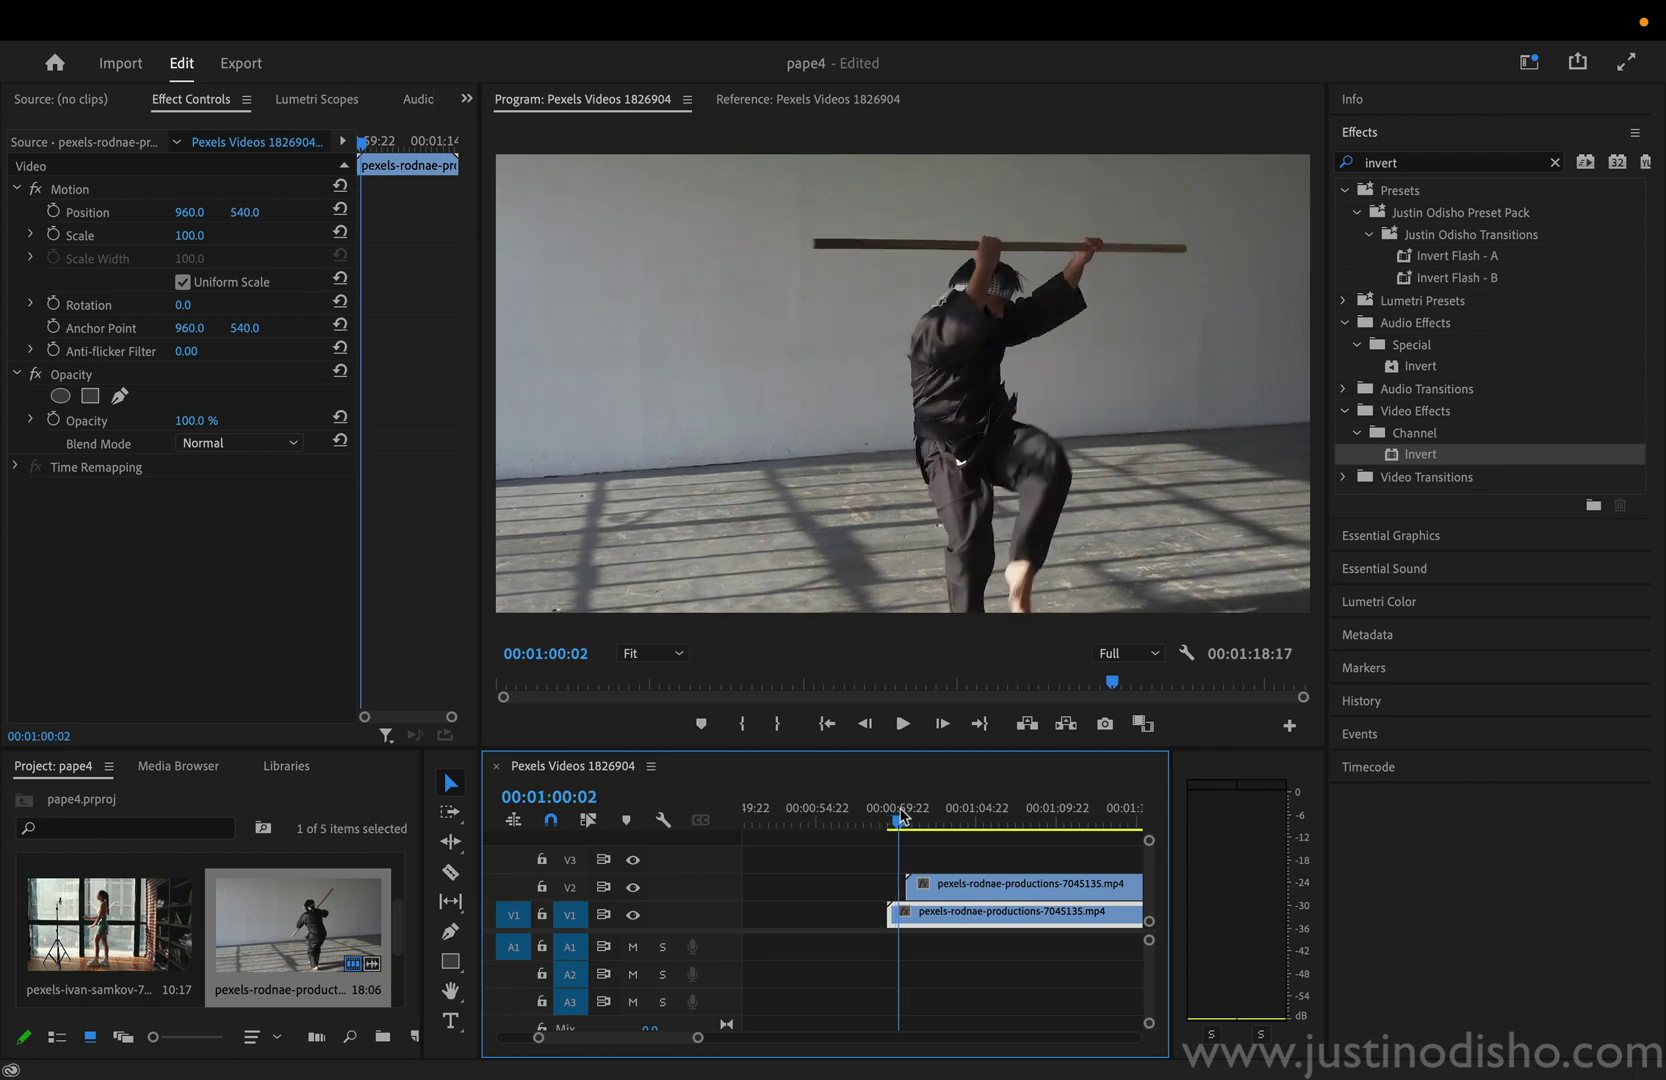
pyautogui.moveTo(900, 817); pyautogui.dragTo(932, 820)
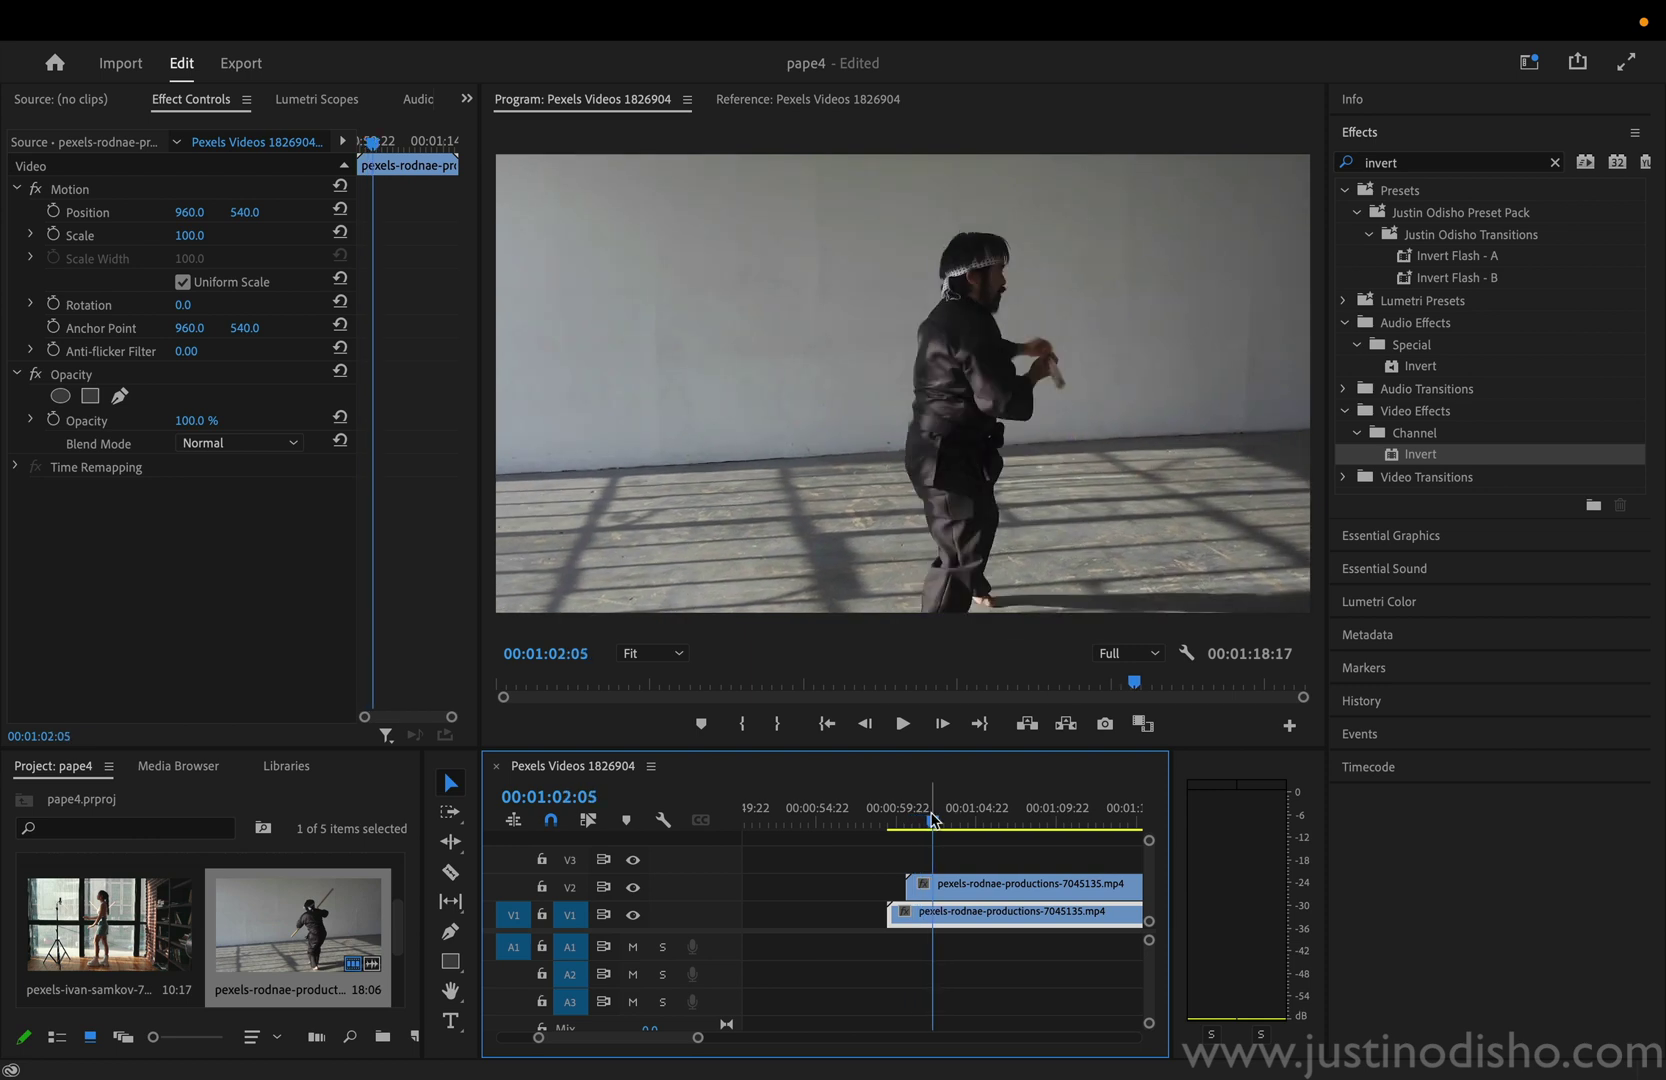
# Set the V2 martial-arts copy's blend mode to Difference.
pyautogui.click(989, 888)
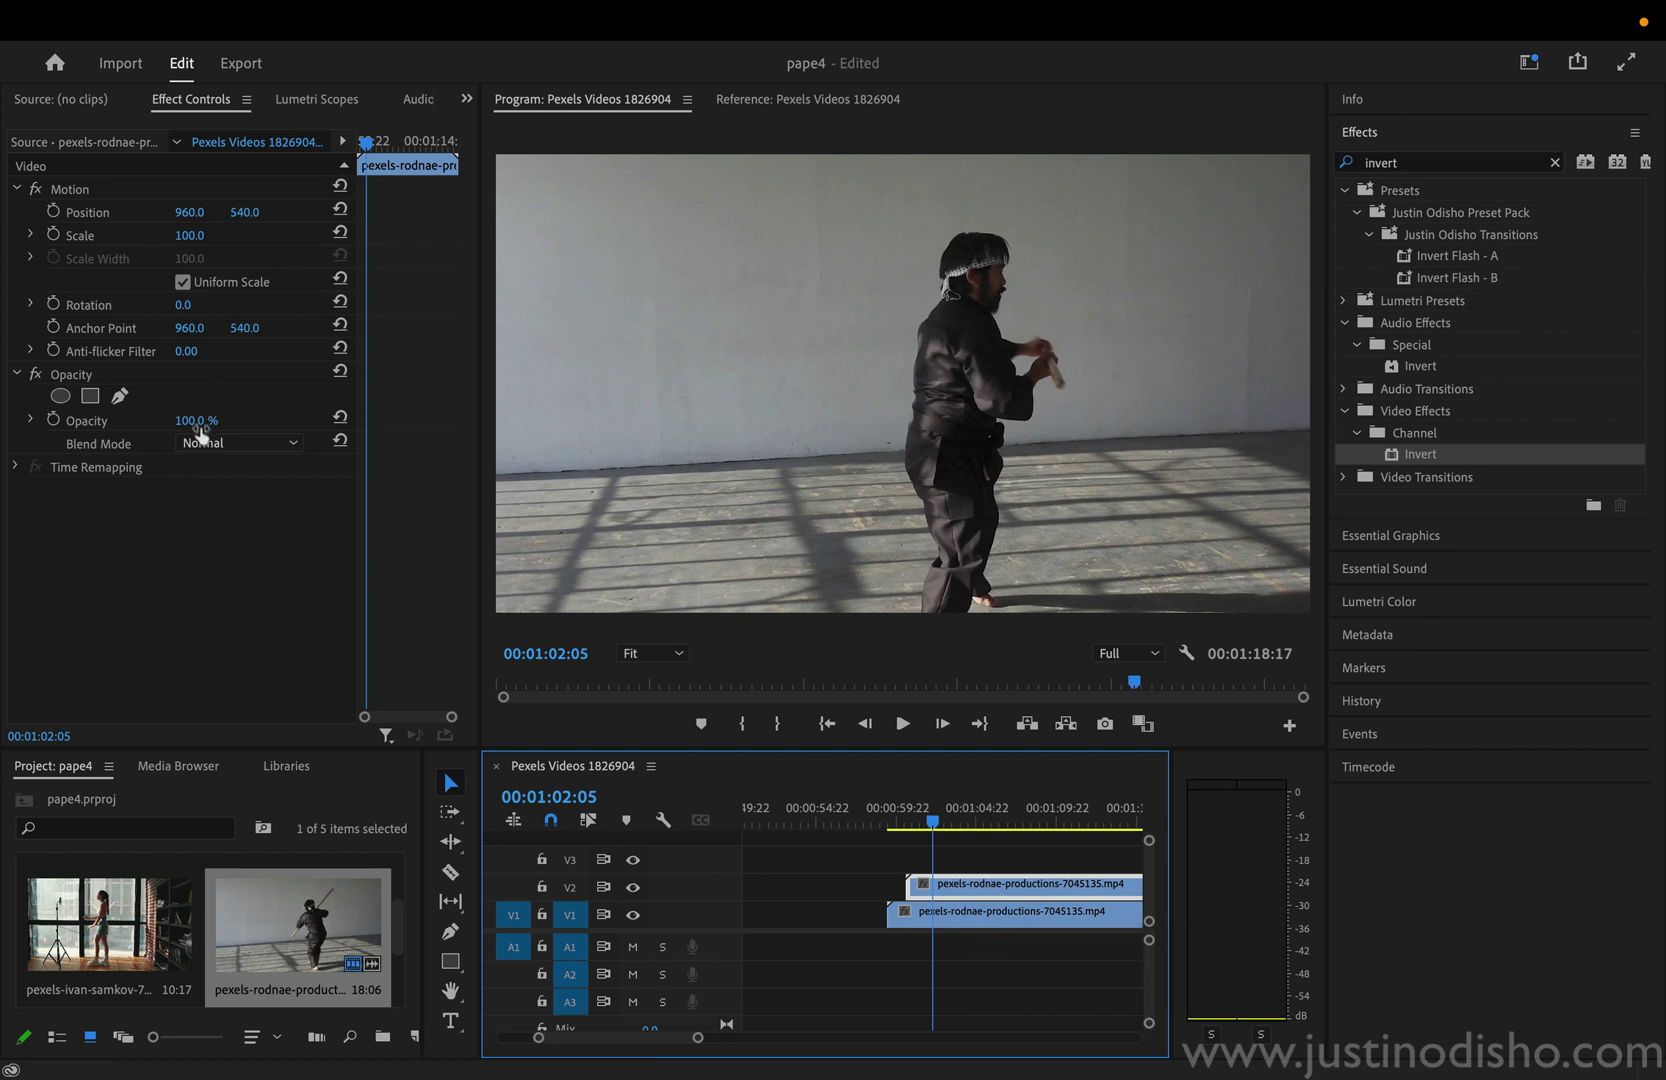
pyautogui.click(238, 446)
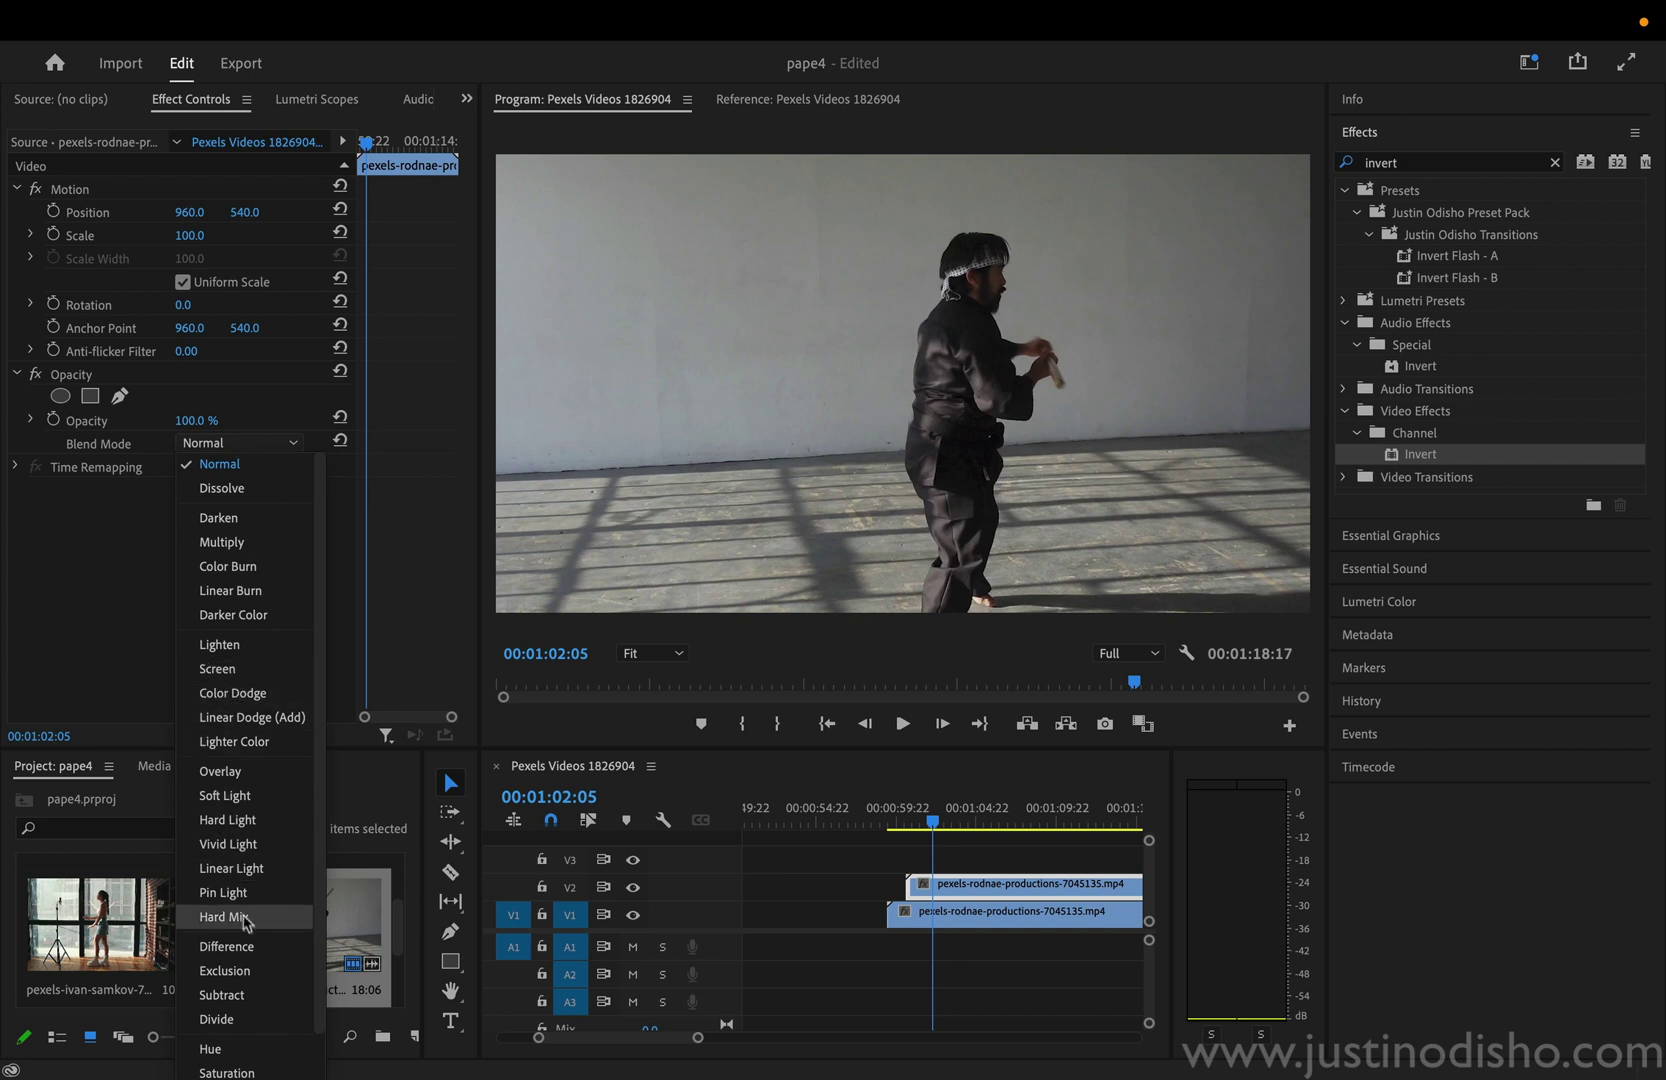
pyautogui.click(284, 955)
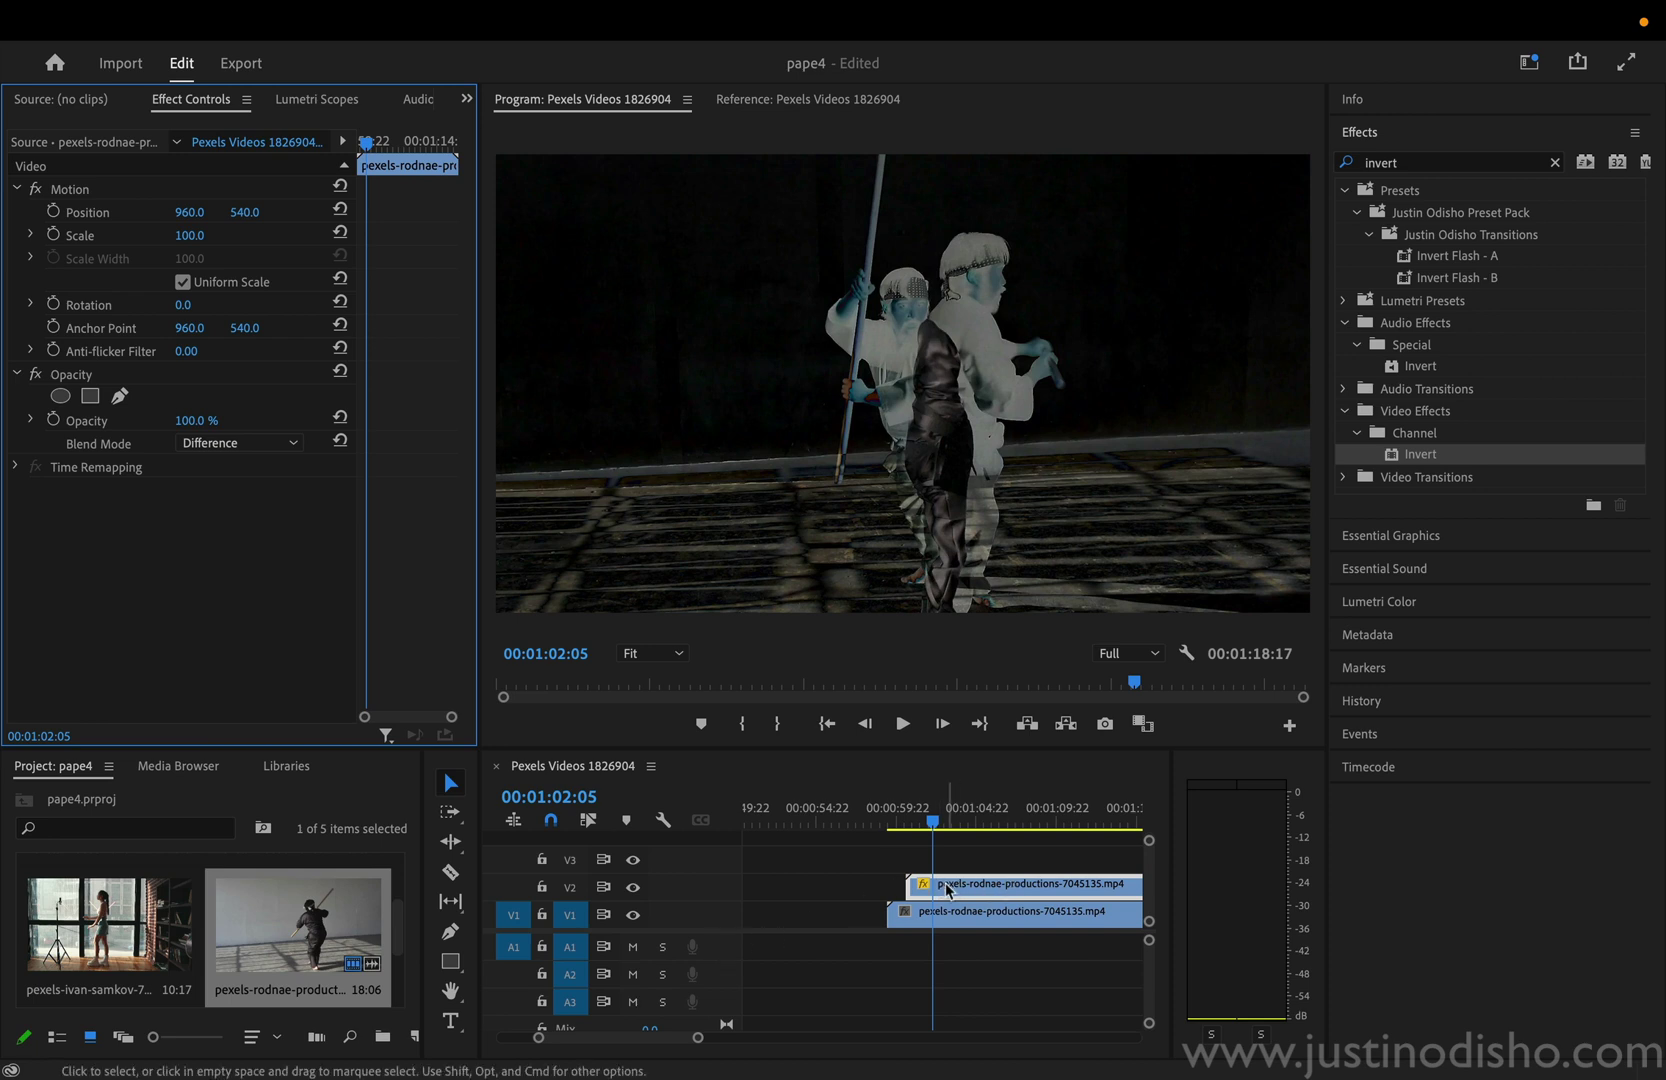
# Nudge the V2 copy slightly later than the original and scrub the start of the trails.
pyautogui.moveTo(948, 889); pyautogui.dragTo(935, 889)
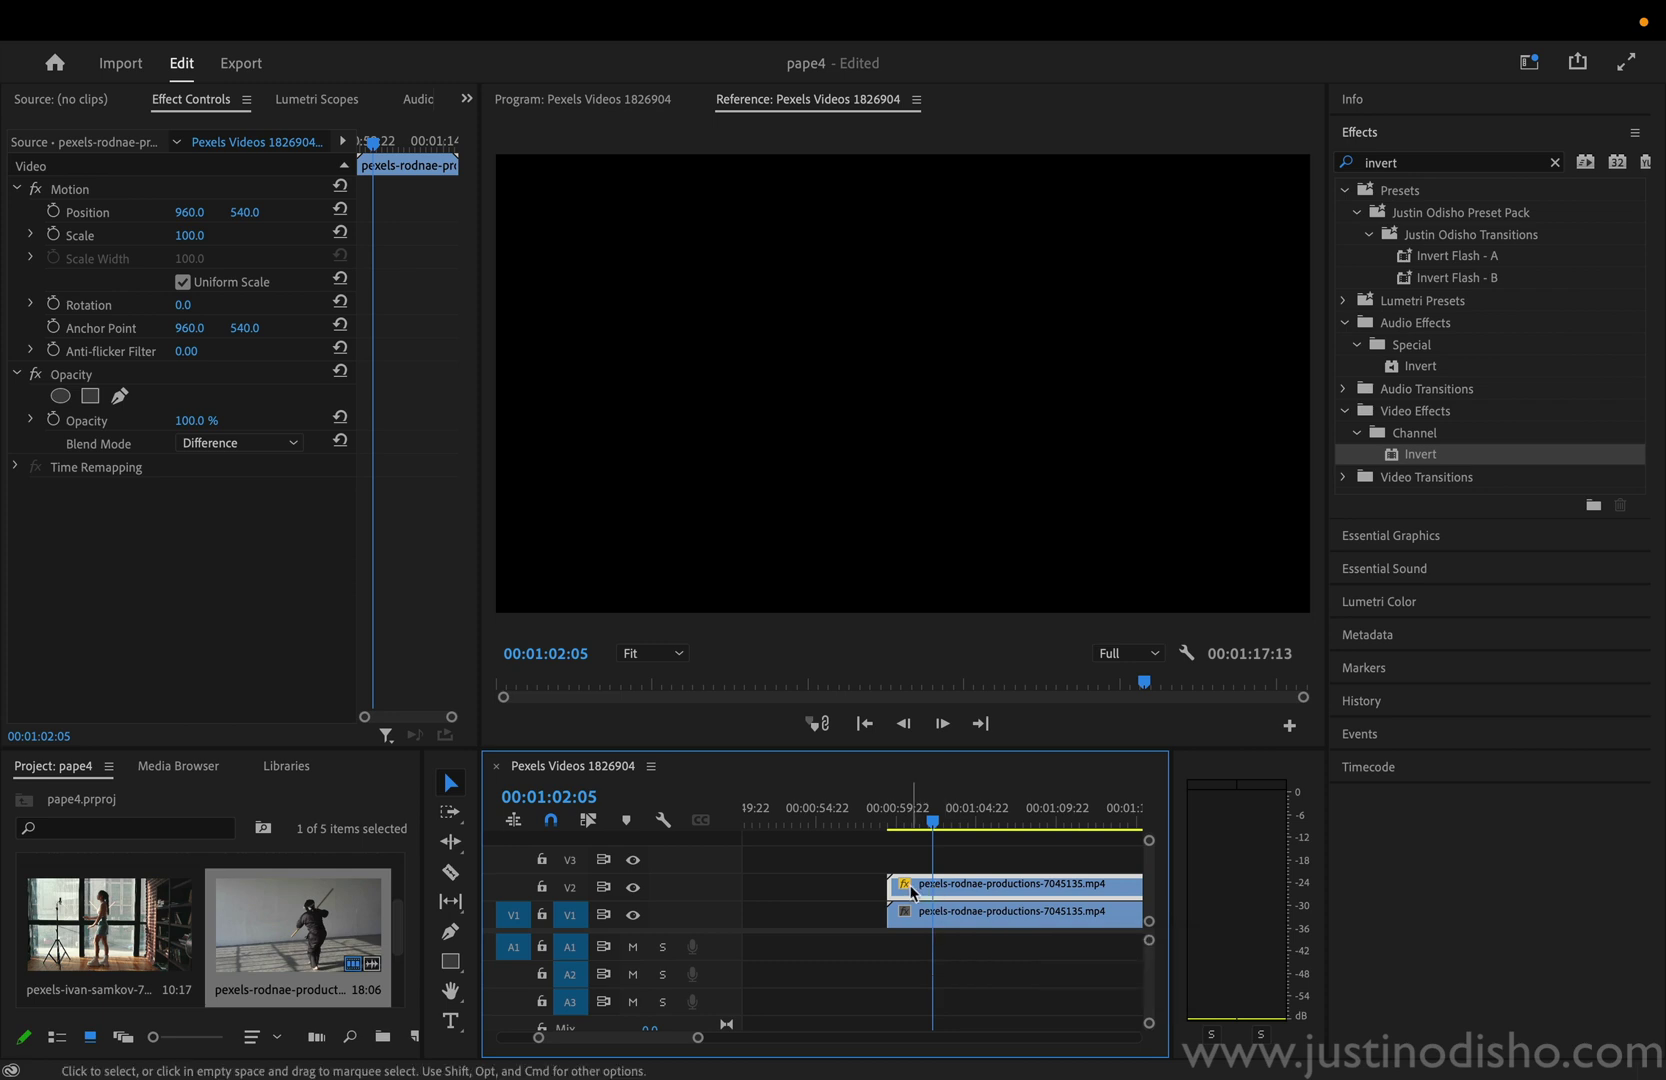
pyautogui.moveTo(912, 888); pyautogui.dragTo(928, 889)
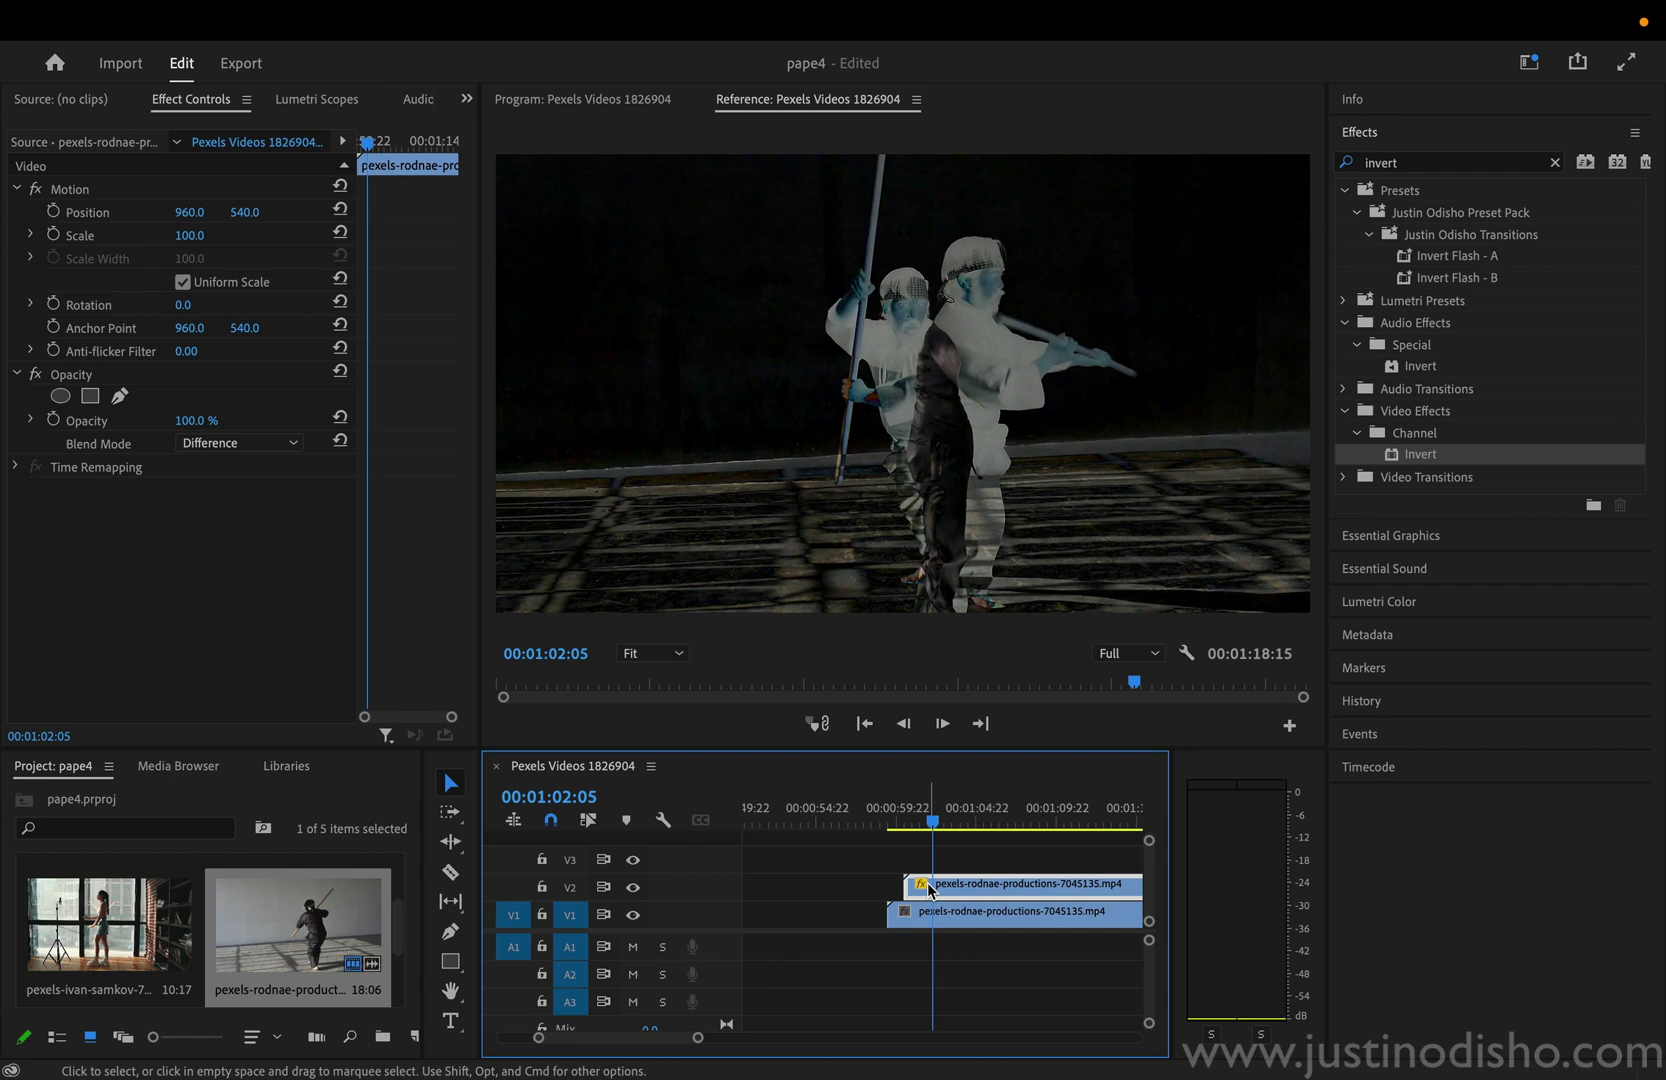
pyautogui.click(893, 820)
pyautogui.moveTo(893, 820); pyautogui.dragTo(908, 818)
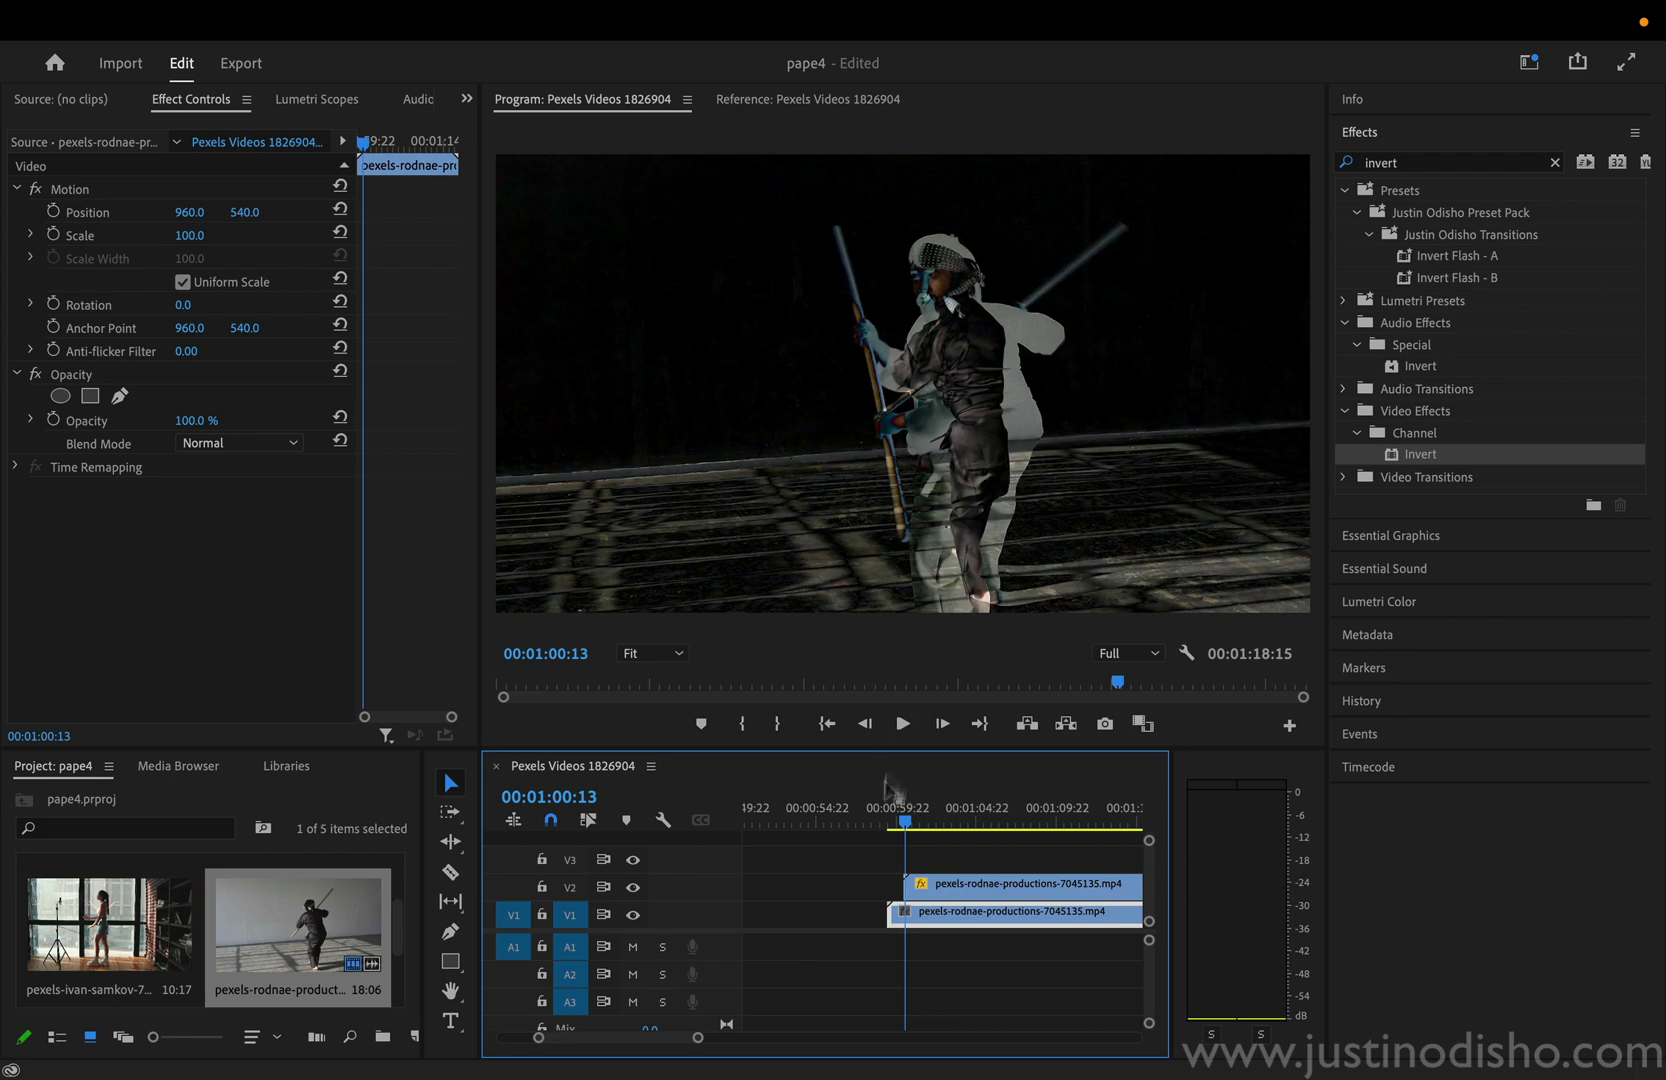
# Play back the offset trail effect from the earlier point.
pyautogui.click(893, 815)
pyautogui.press('space')
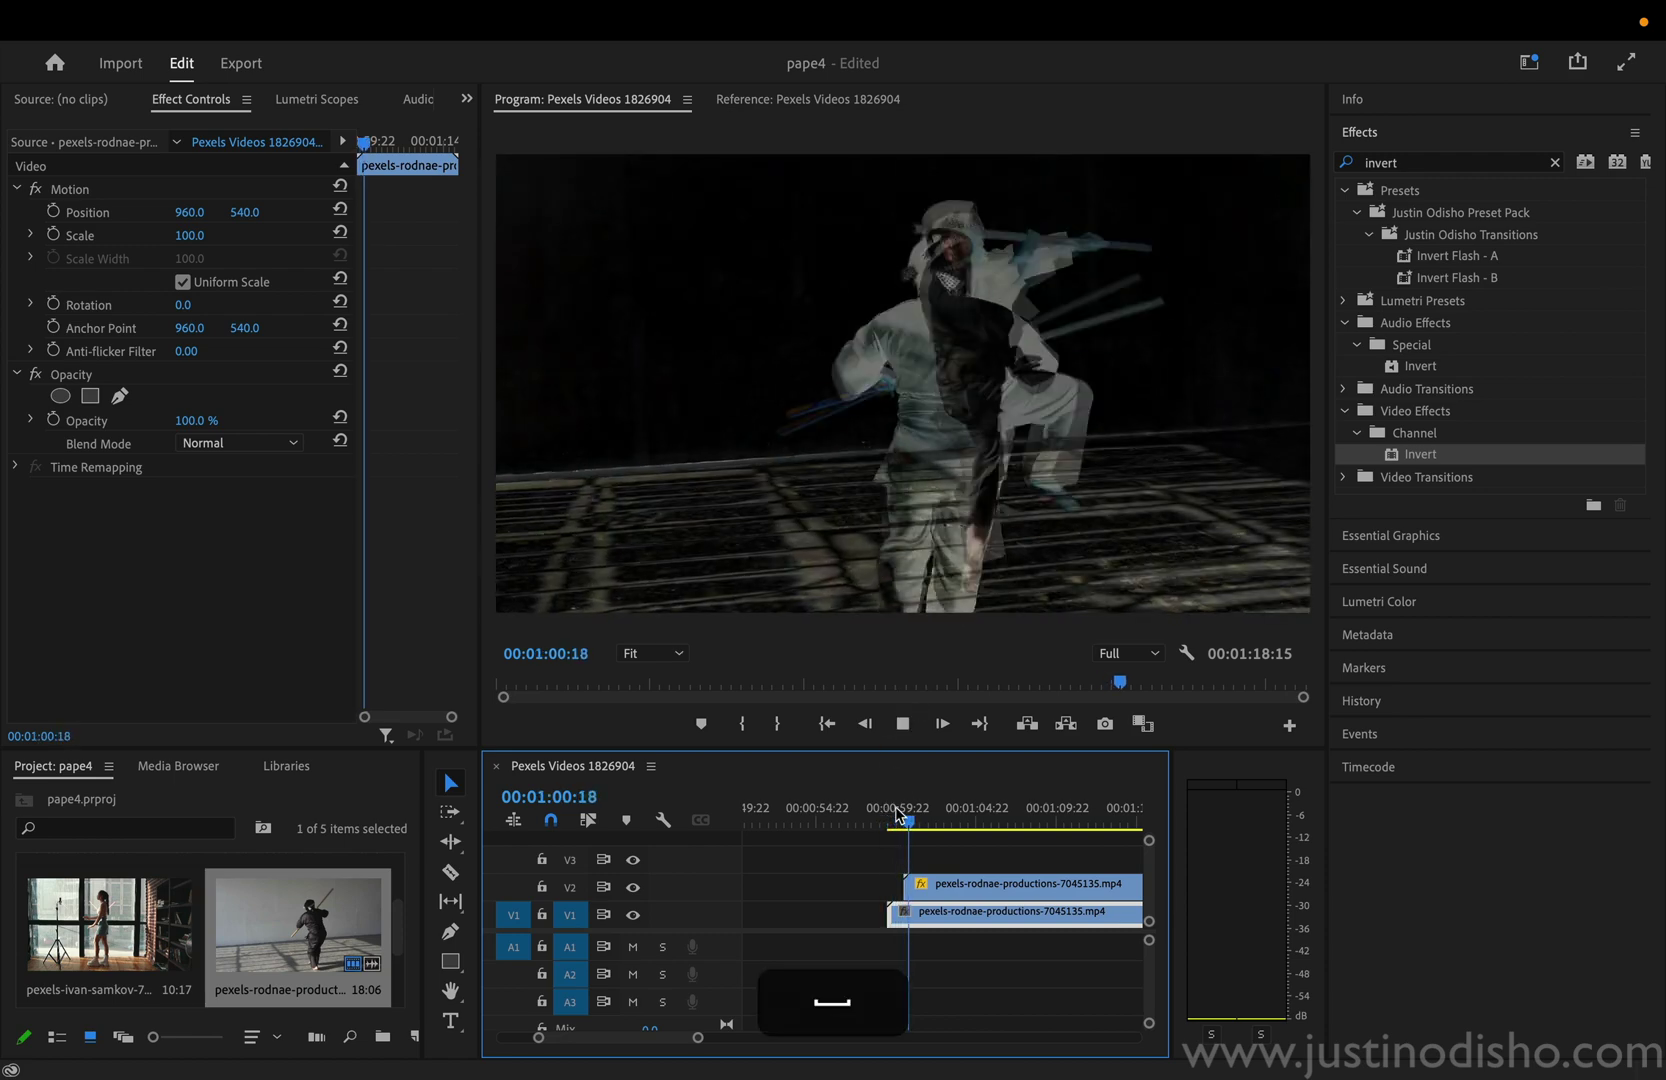
pyautogui.press('space')
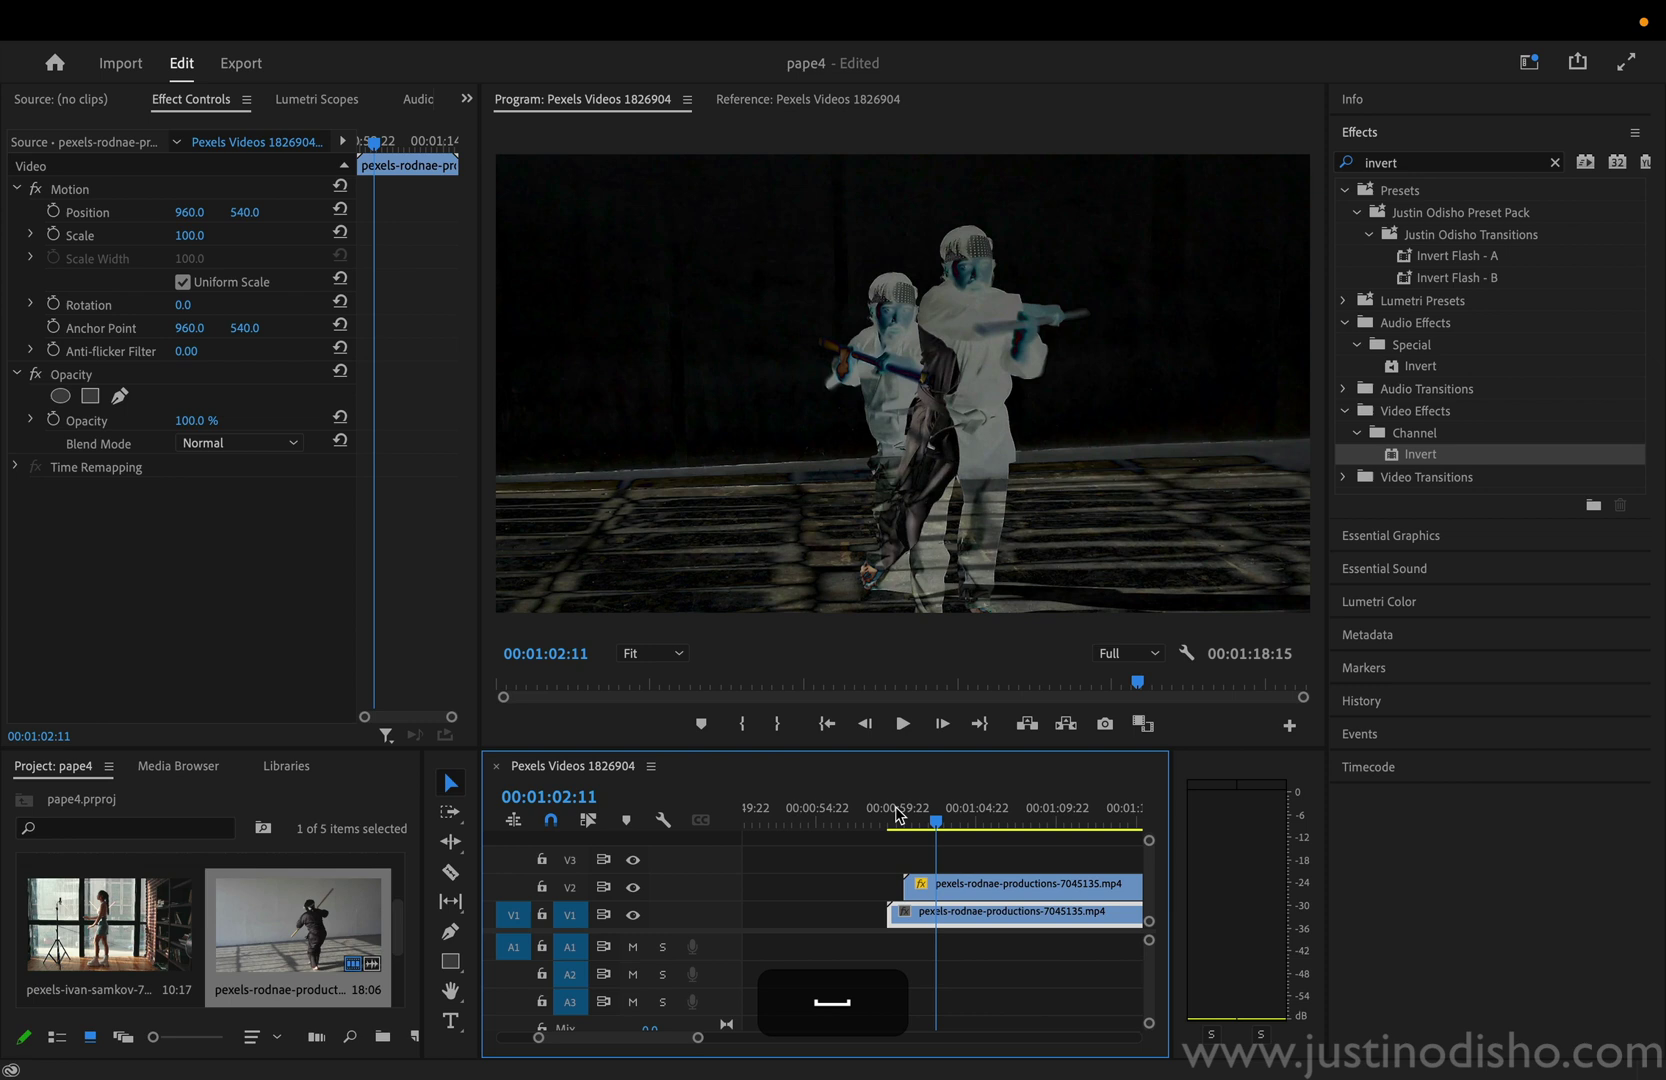
# Razor the V2 copy at two points and delete the middle piece.
pyautogui.press('c')
pyautogui.click(944, 884)
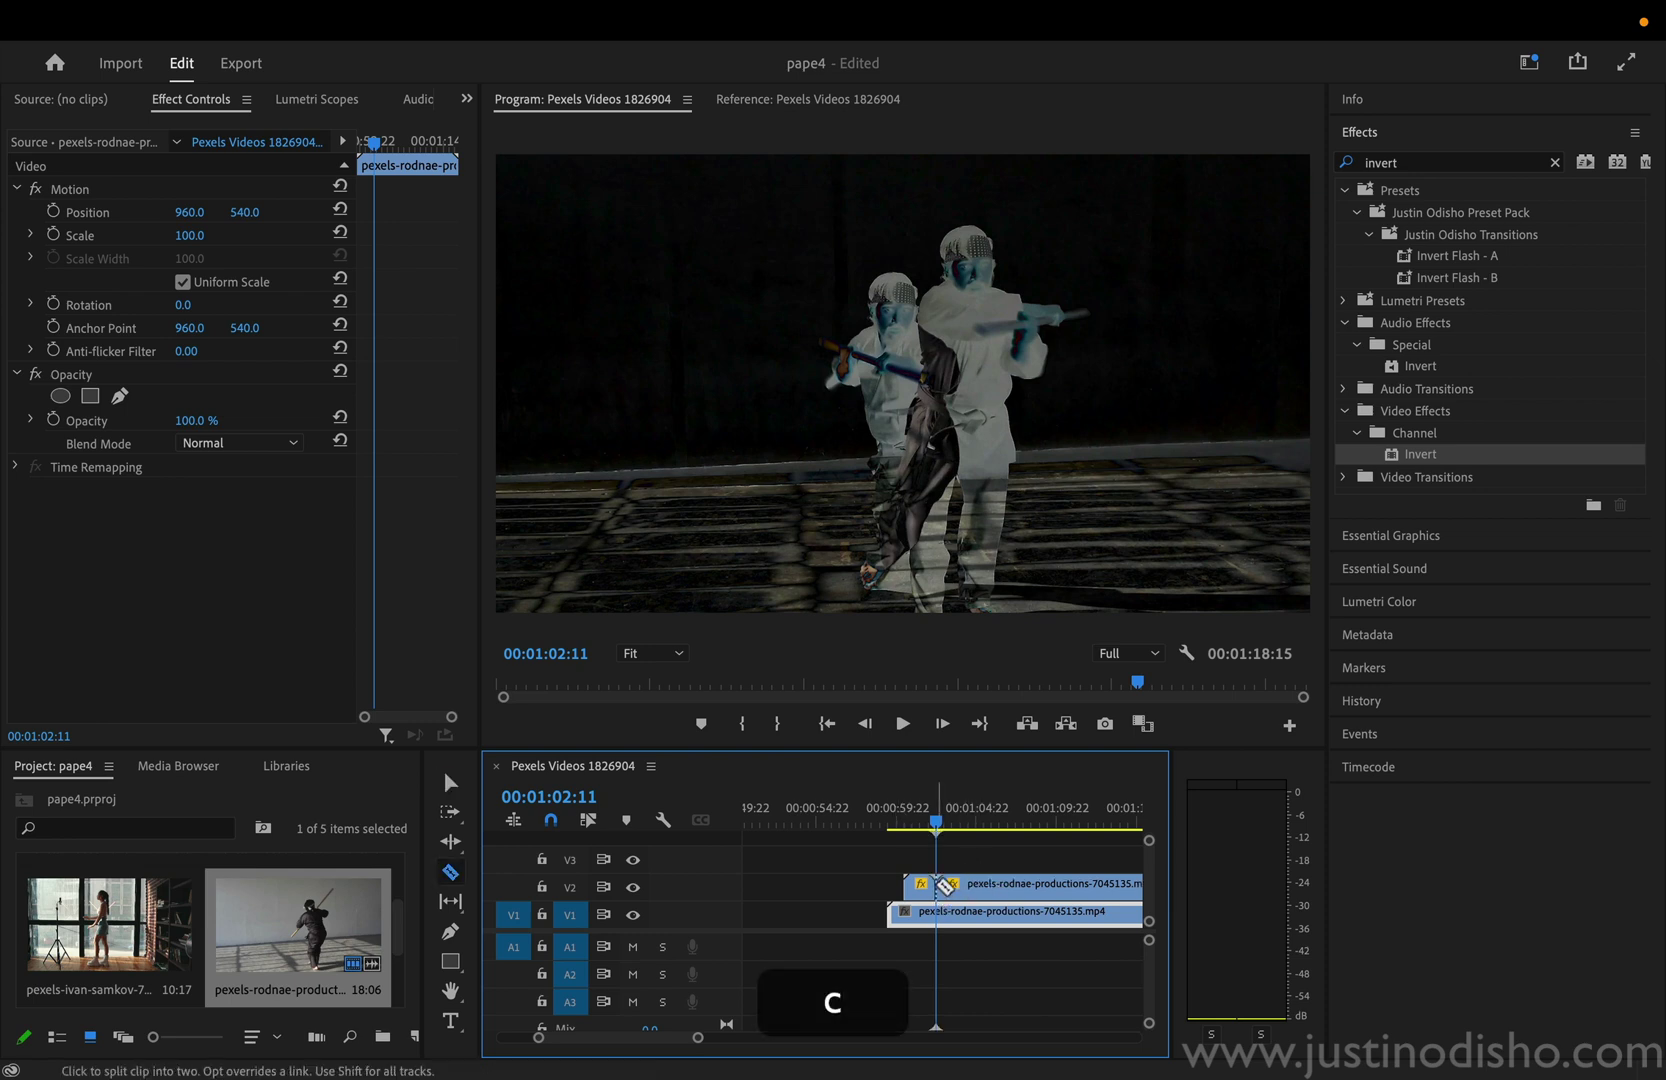
pyautogui.click(997, 884)
pyautogui.press('v')
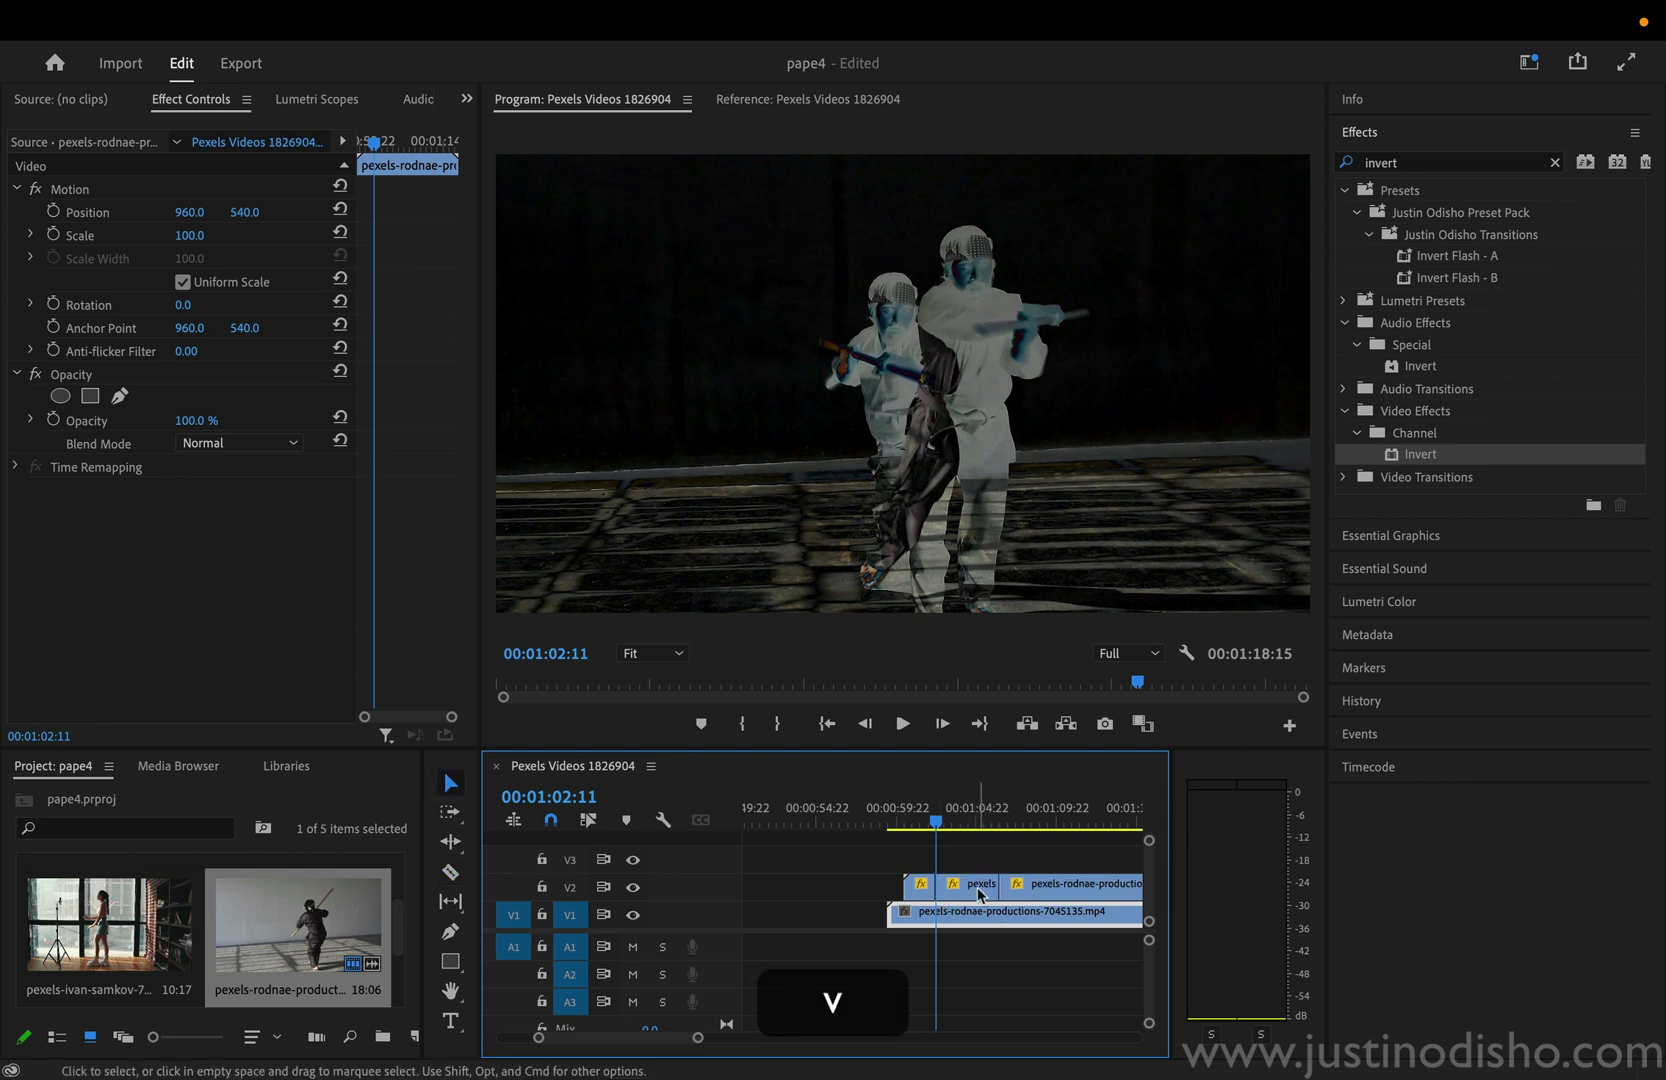
pyautogui.click(977, 886)
pyautogui.press('BackSpace')
# Shorten the small leading V2 piece and play back the edit around 00:01:00.
pyautogui.moveTo(929, 888); pyautogui.dragTo(927, 887)
pyautogui.click(906, 820)
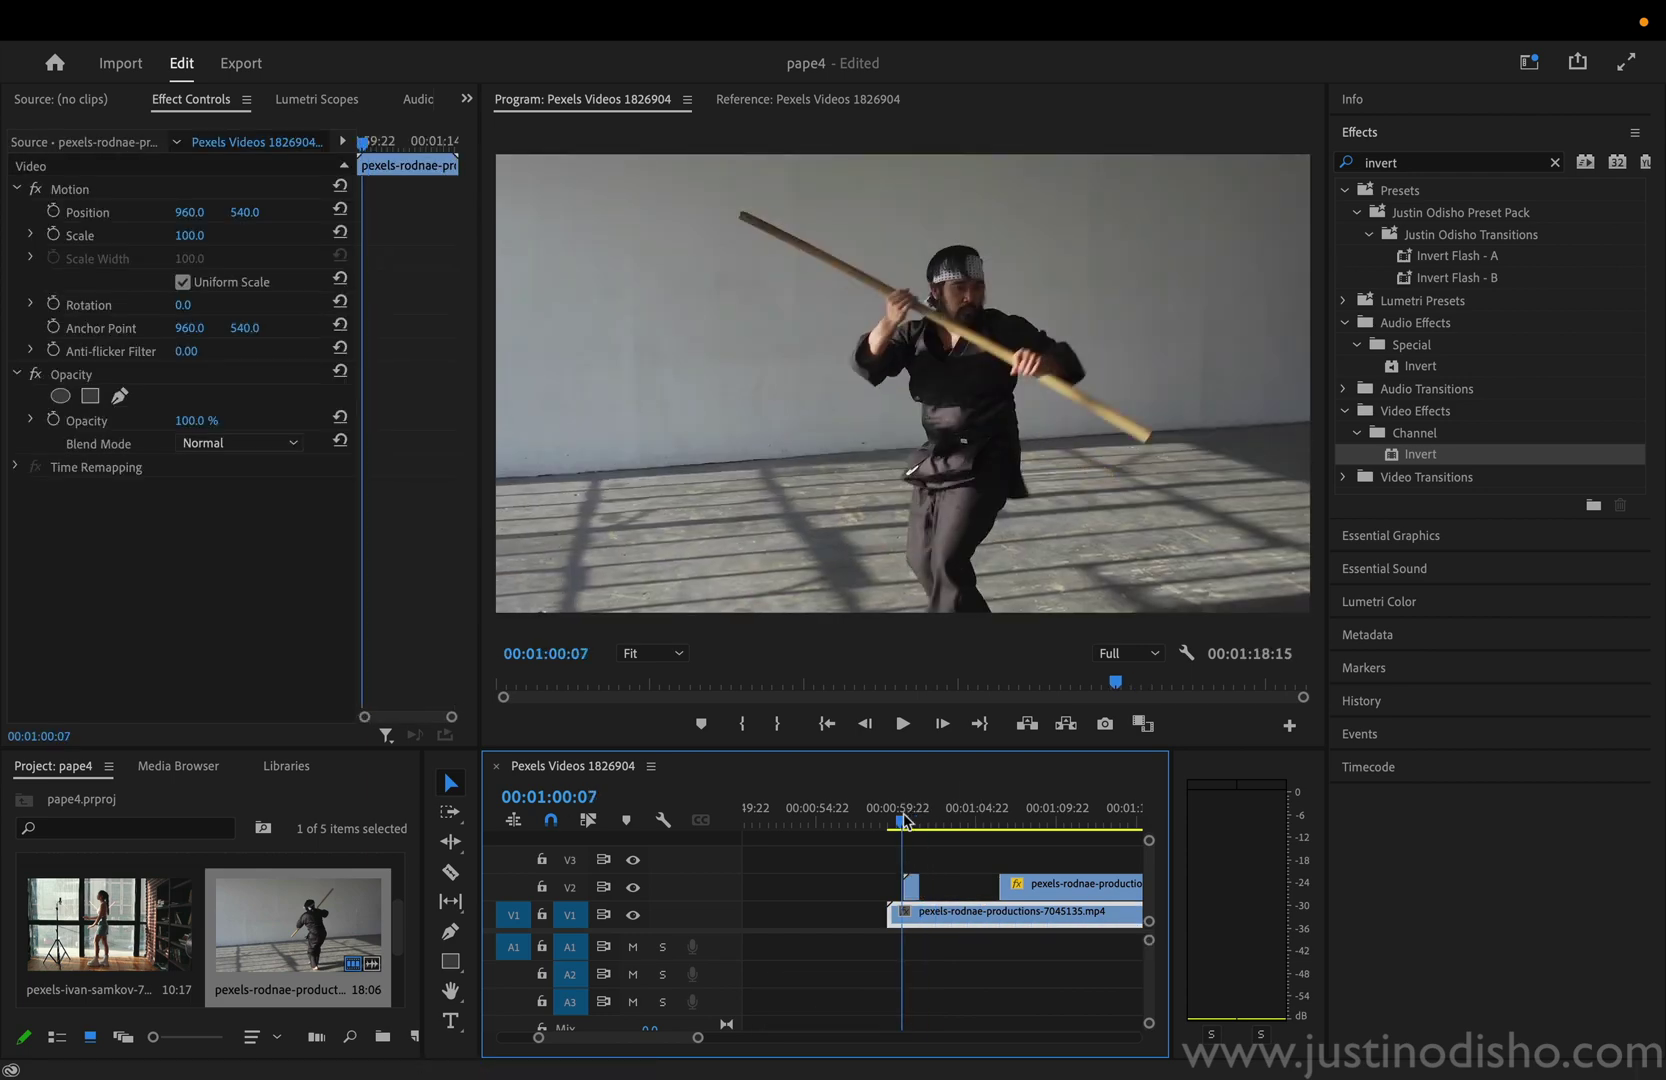
pyautogui.press('space')
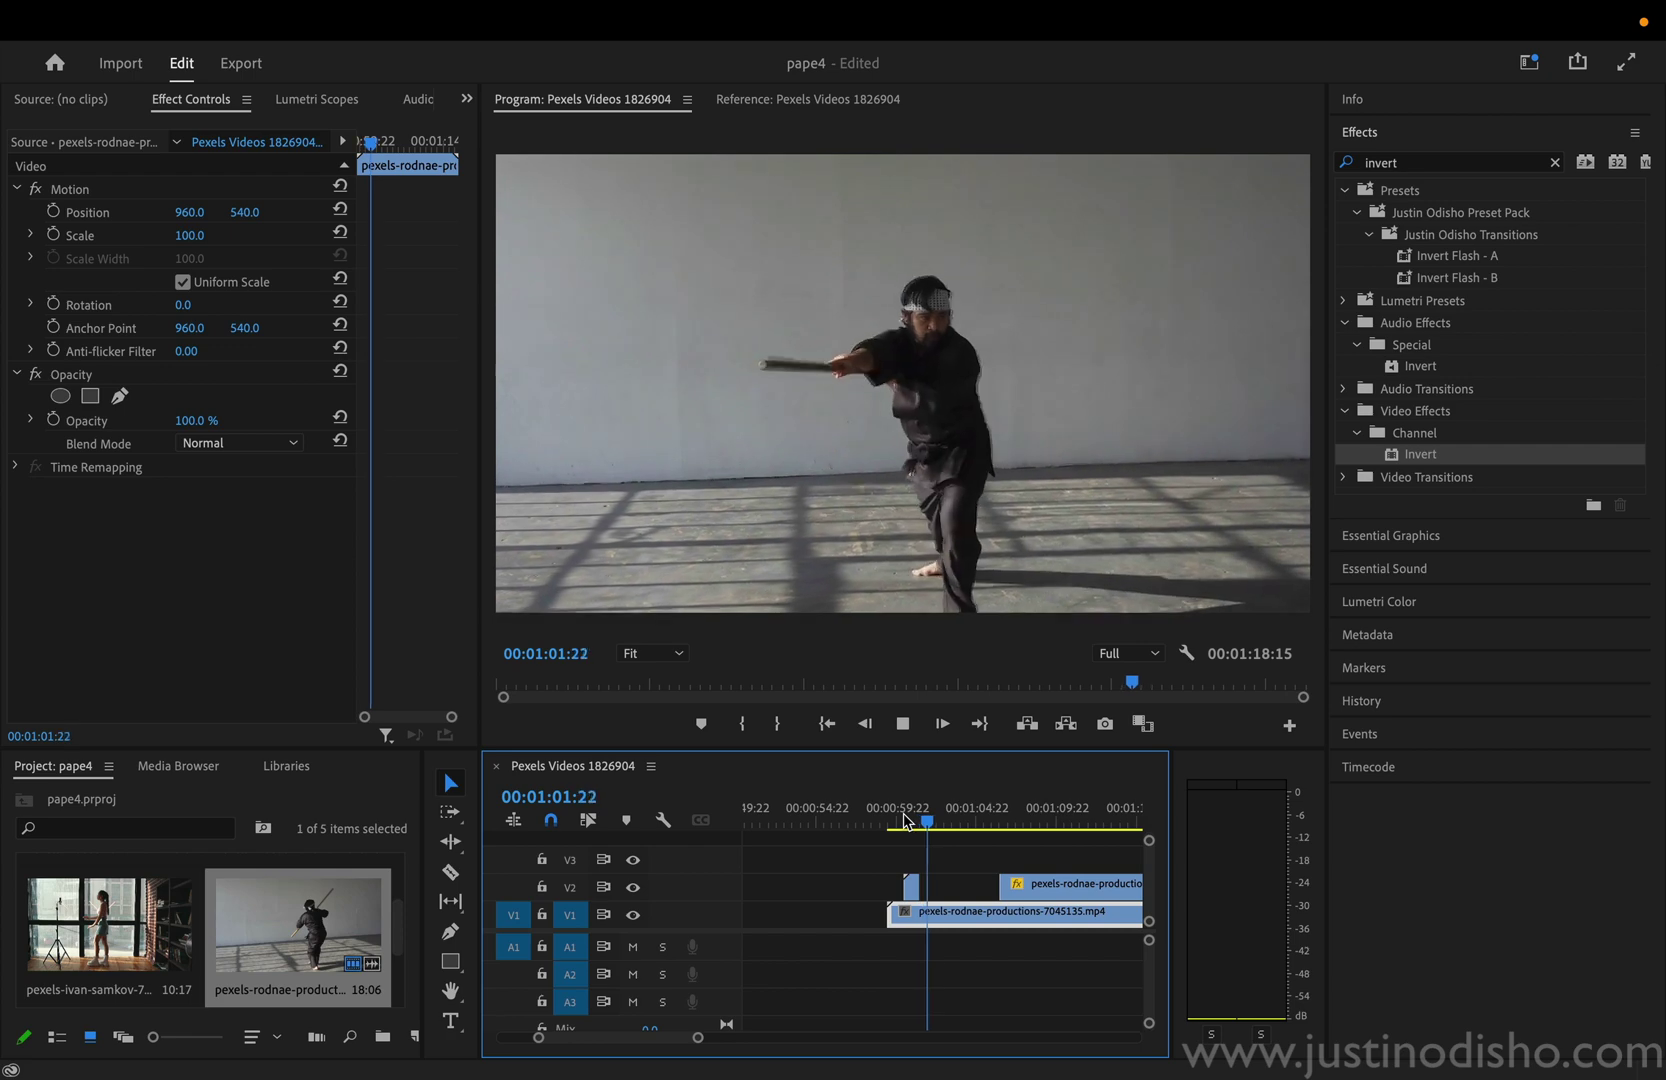
pyautogui.press('space')
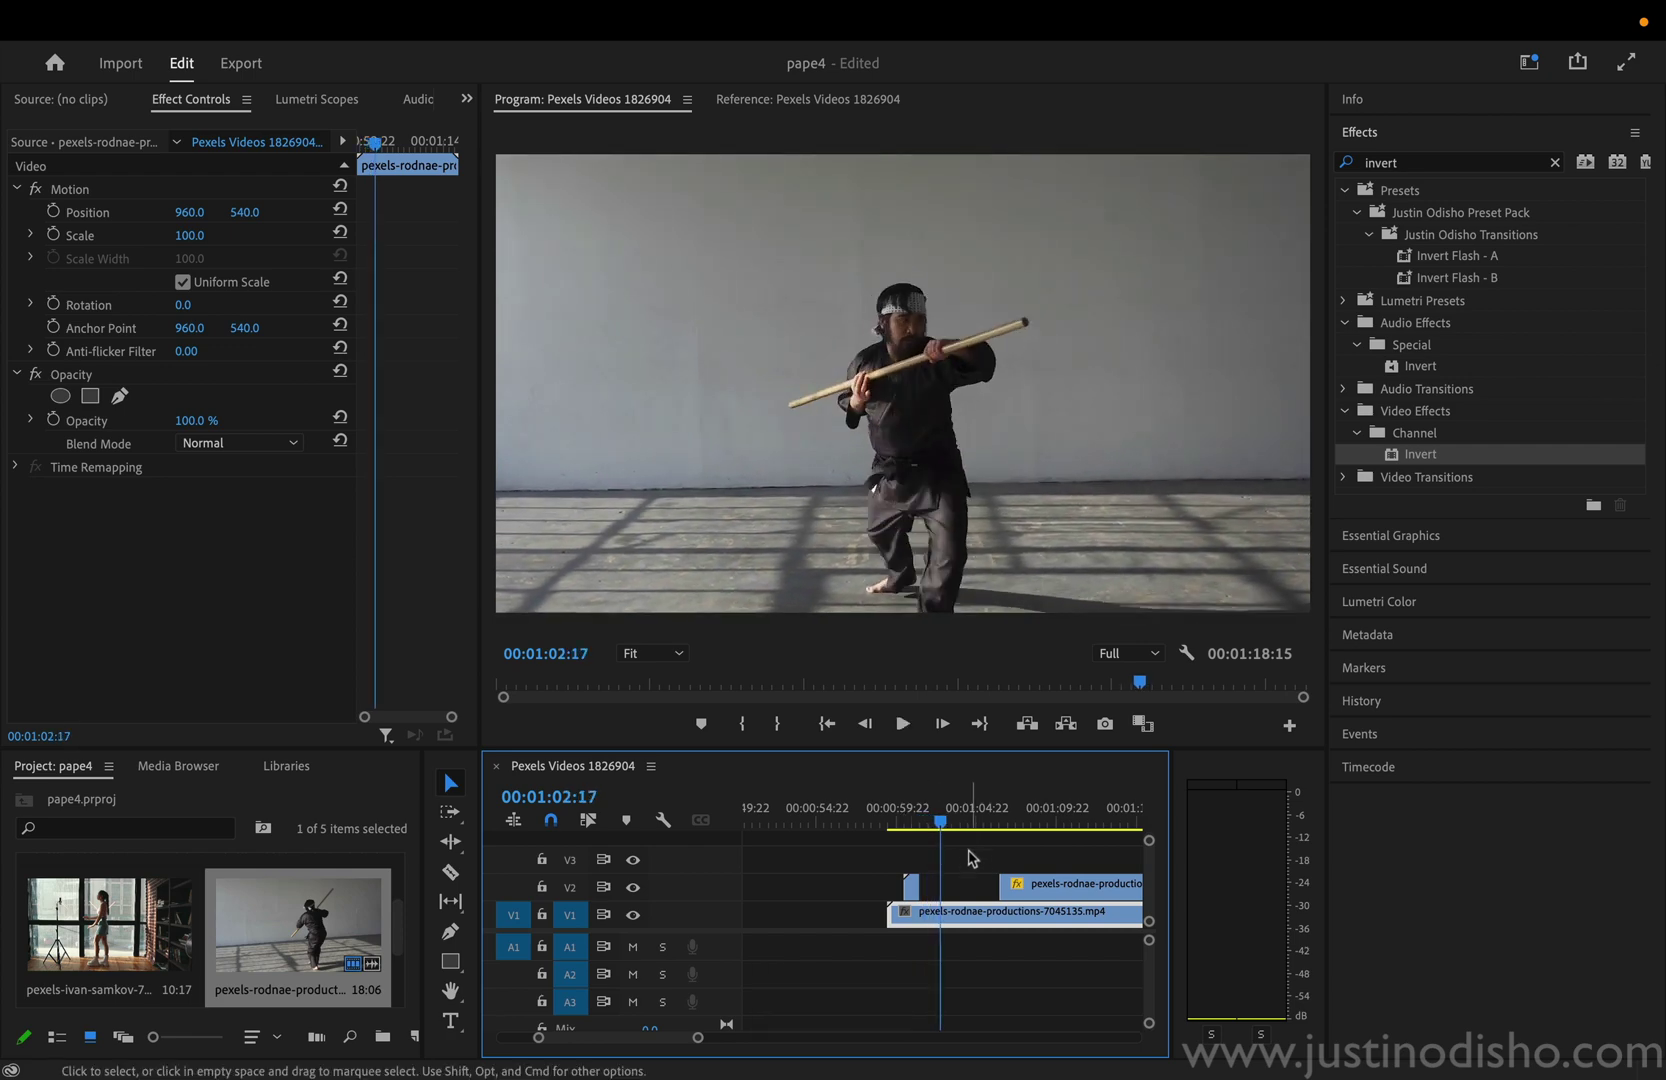
# Extend the later V2 piece's start to close the gap, then play it back.
pyautogui.moveTo(1003, 884); pyautogui.dragTo(906, 884)
pyautogui.click(903, 818)
pyautogui.press('space')
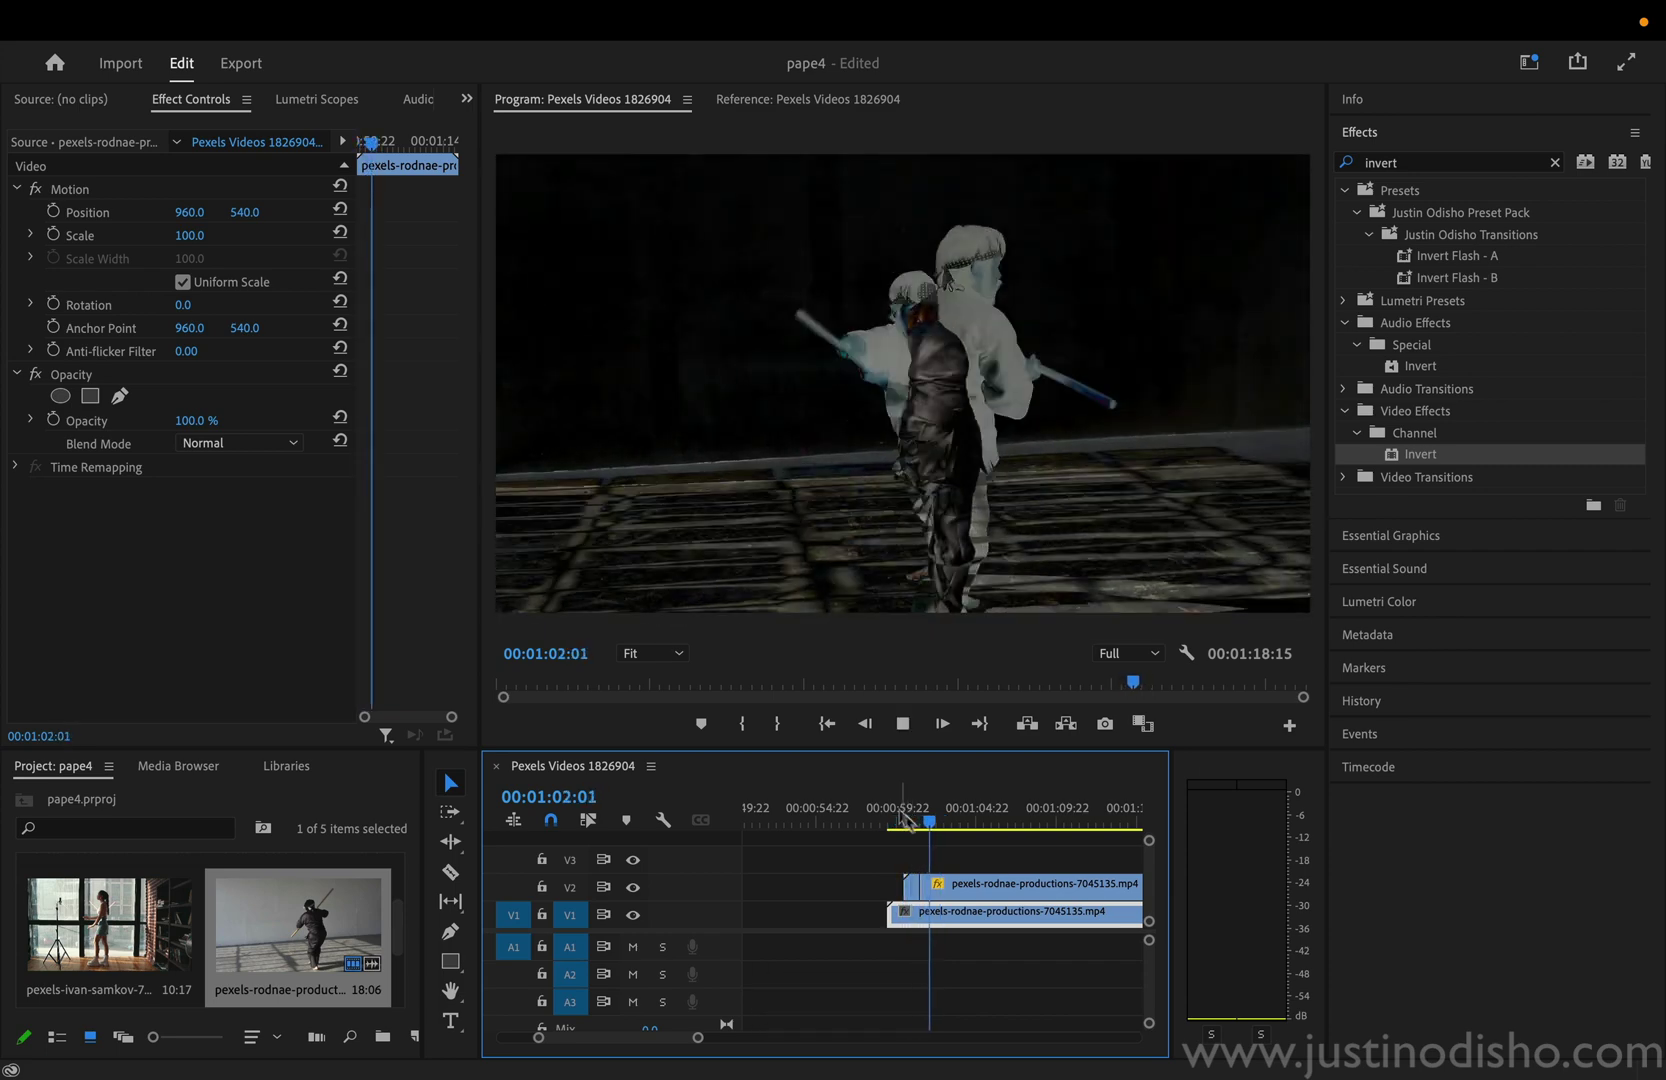
pyautogui.press('space')
# Duplicate the V2 copy onto V3, offset later, and replay the three-layer trails.
pyautogui.moveTo(970, 888); pyautogui.dragTo(970, 871)
pyautogui.click(971, 860)
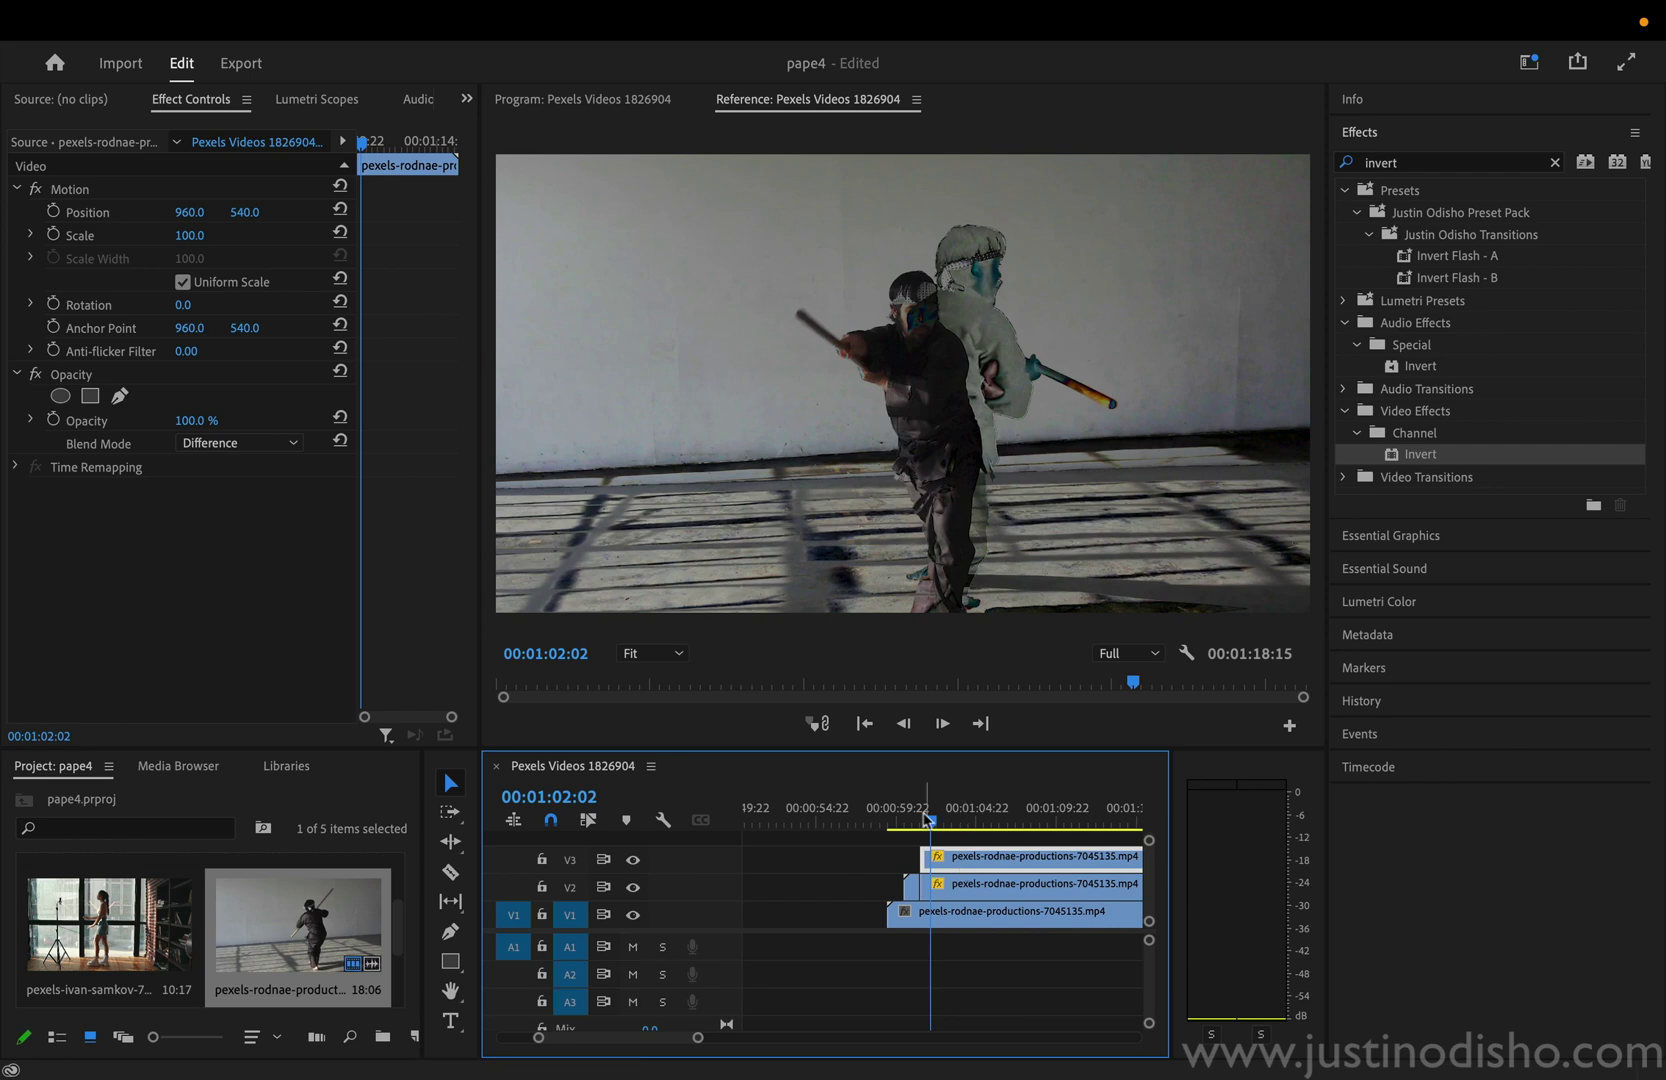
pyautogui.click(913, 818)
pyautogui.press('space')
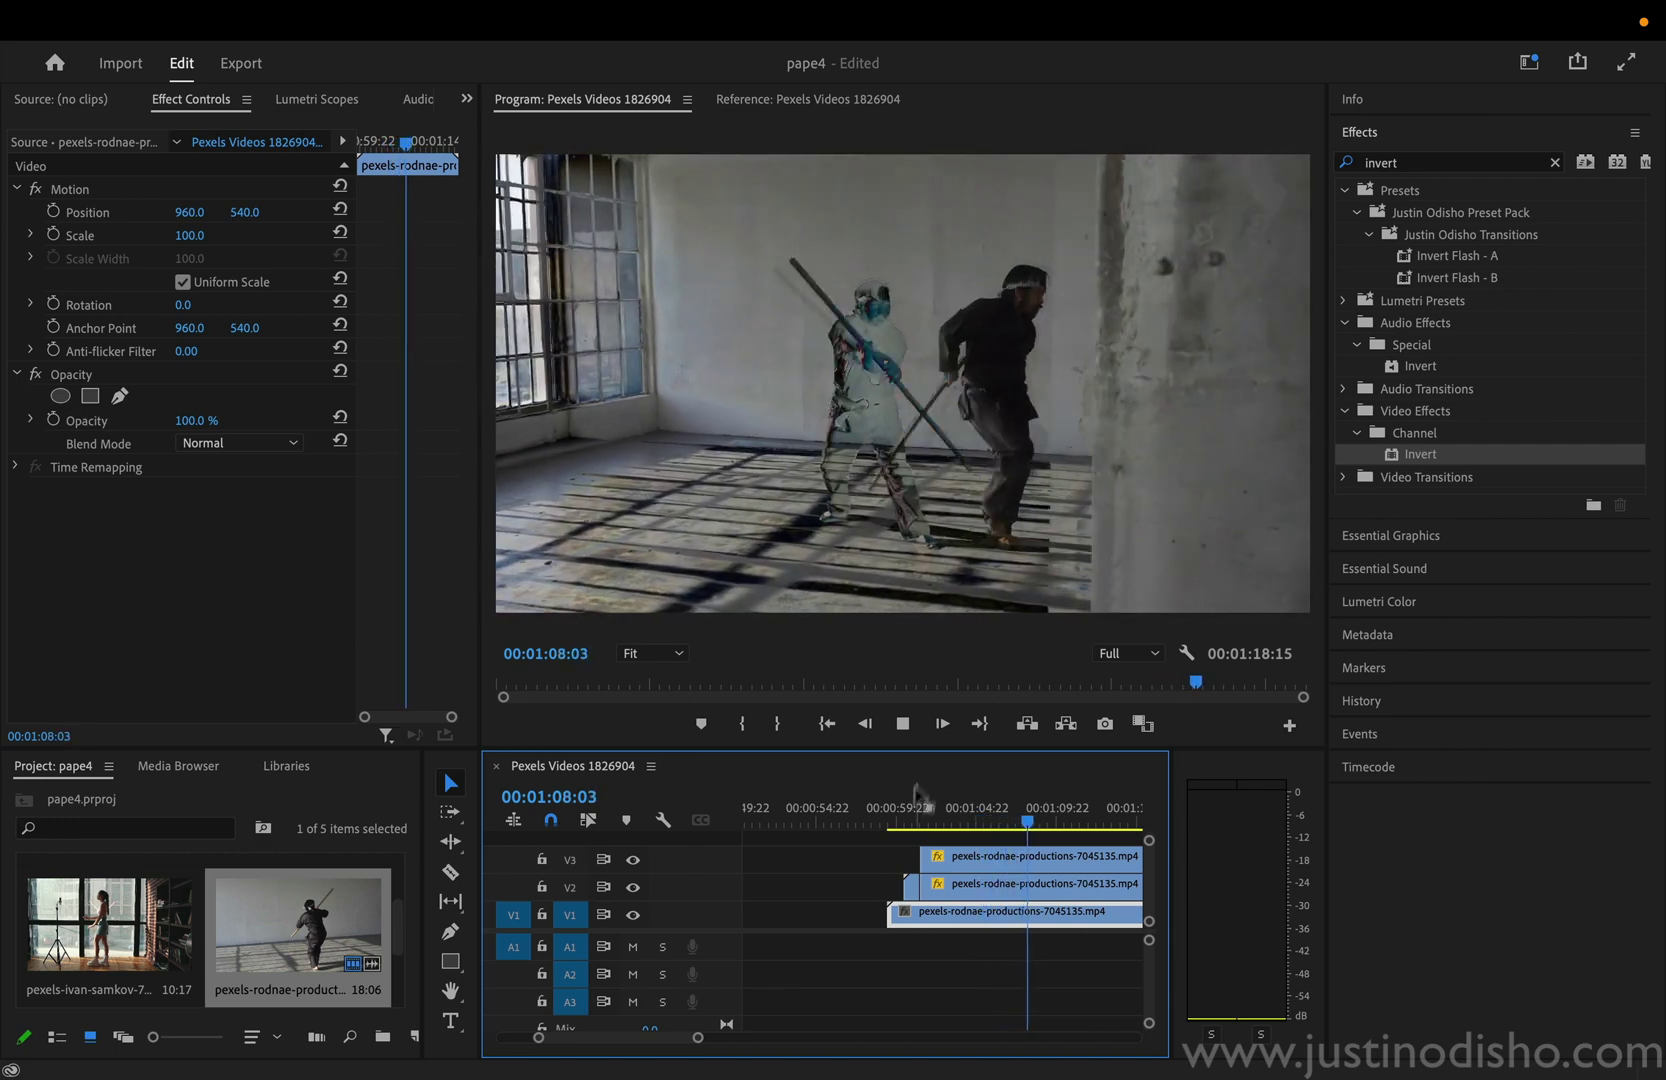
pyautogui.click(914, 818)
pyautogui.press('space')
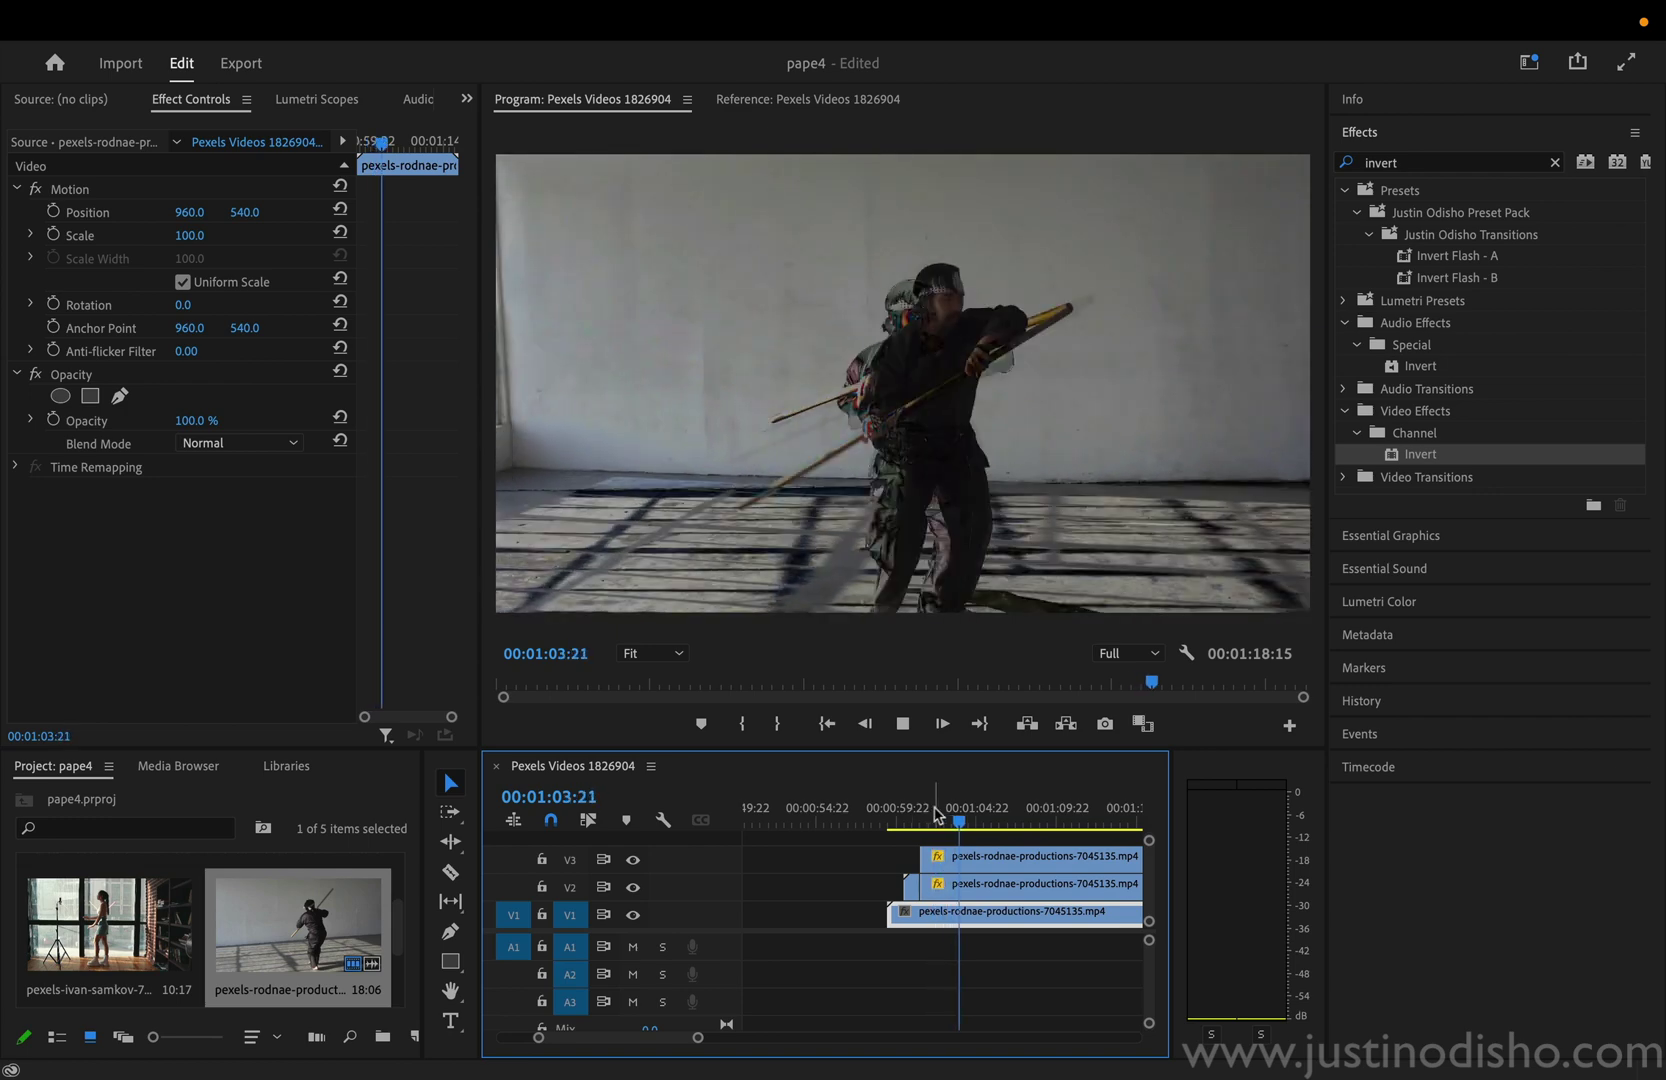
pyautogui.press('space')
# Delete the V2 copy and play the city skyline sequence.
pyautogui.click(958, 886)
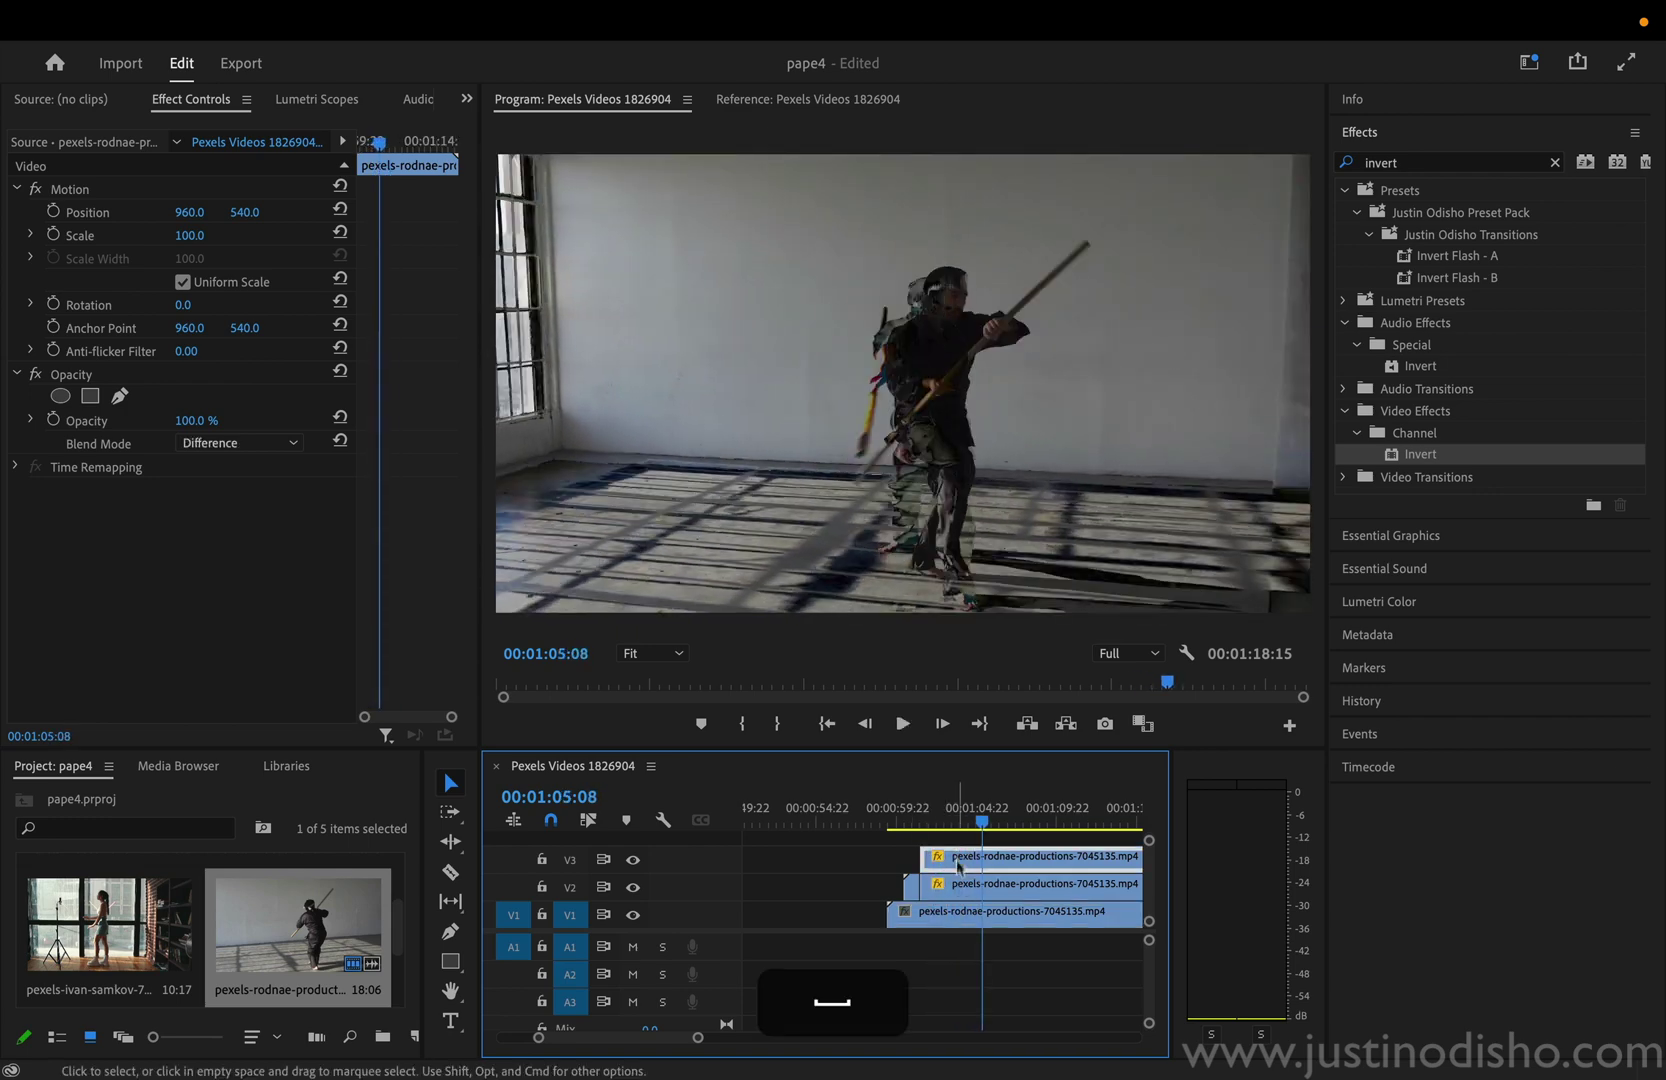
pyautogui.press('BackSpace')
pyautogui.press('space')
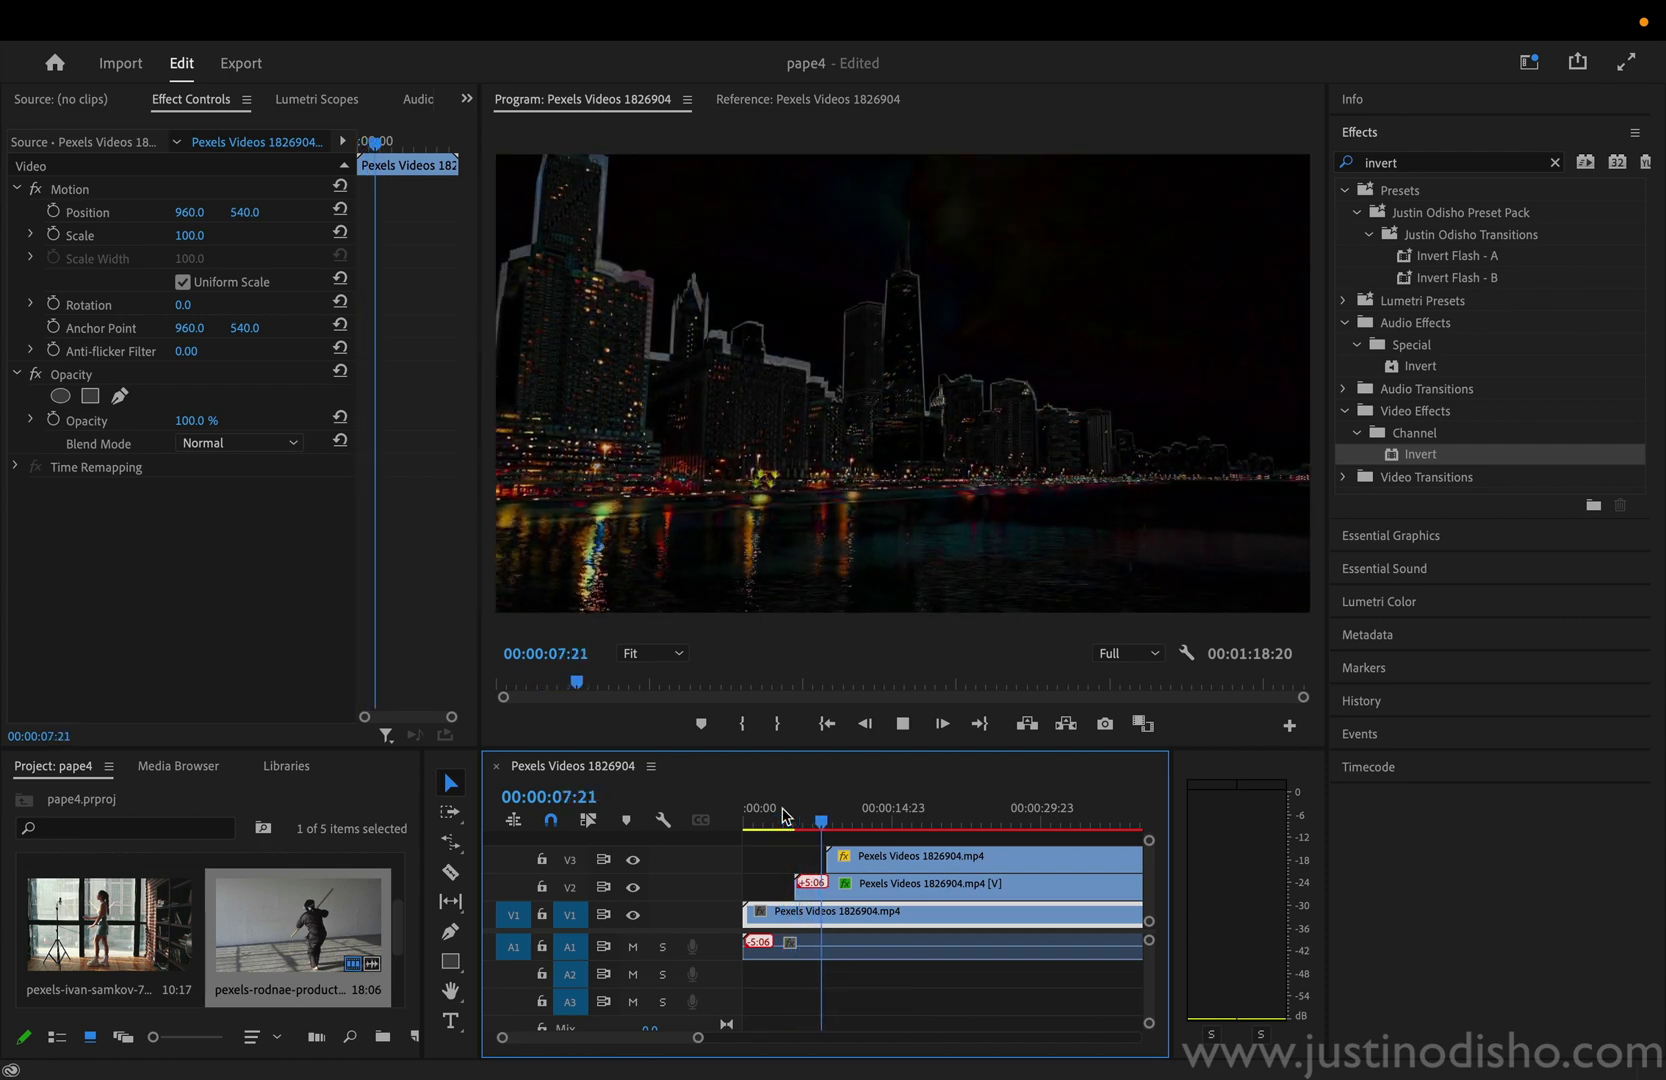
# Review the city shot from 00:00:06:13, trim the V3 clip's start later, and replay.
pyautogui.click(809, 820)
pyautogui.press('space')
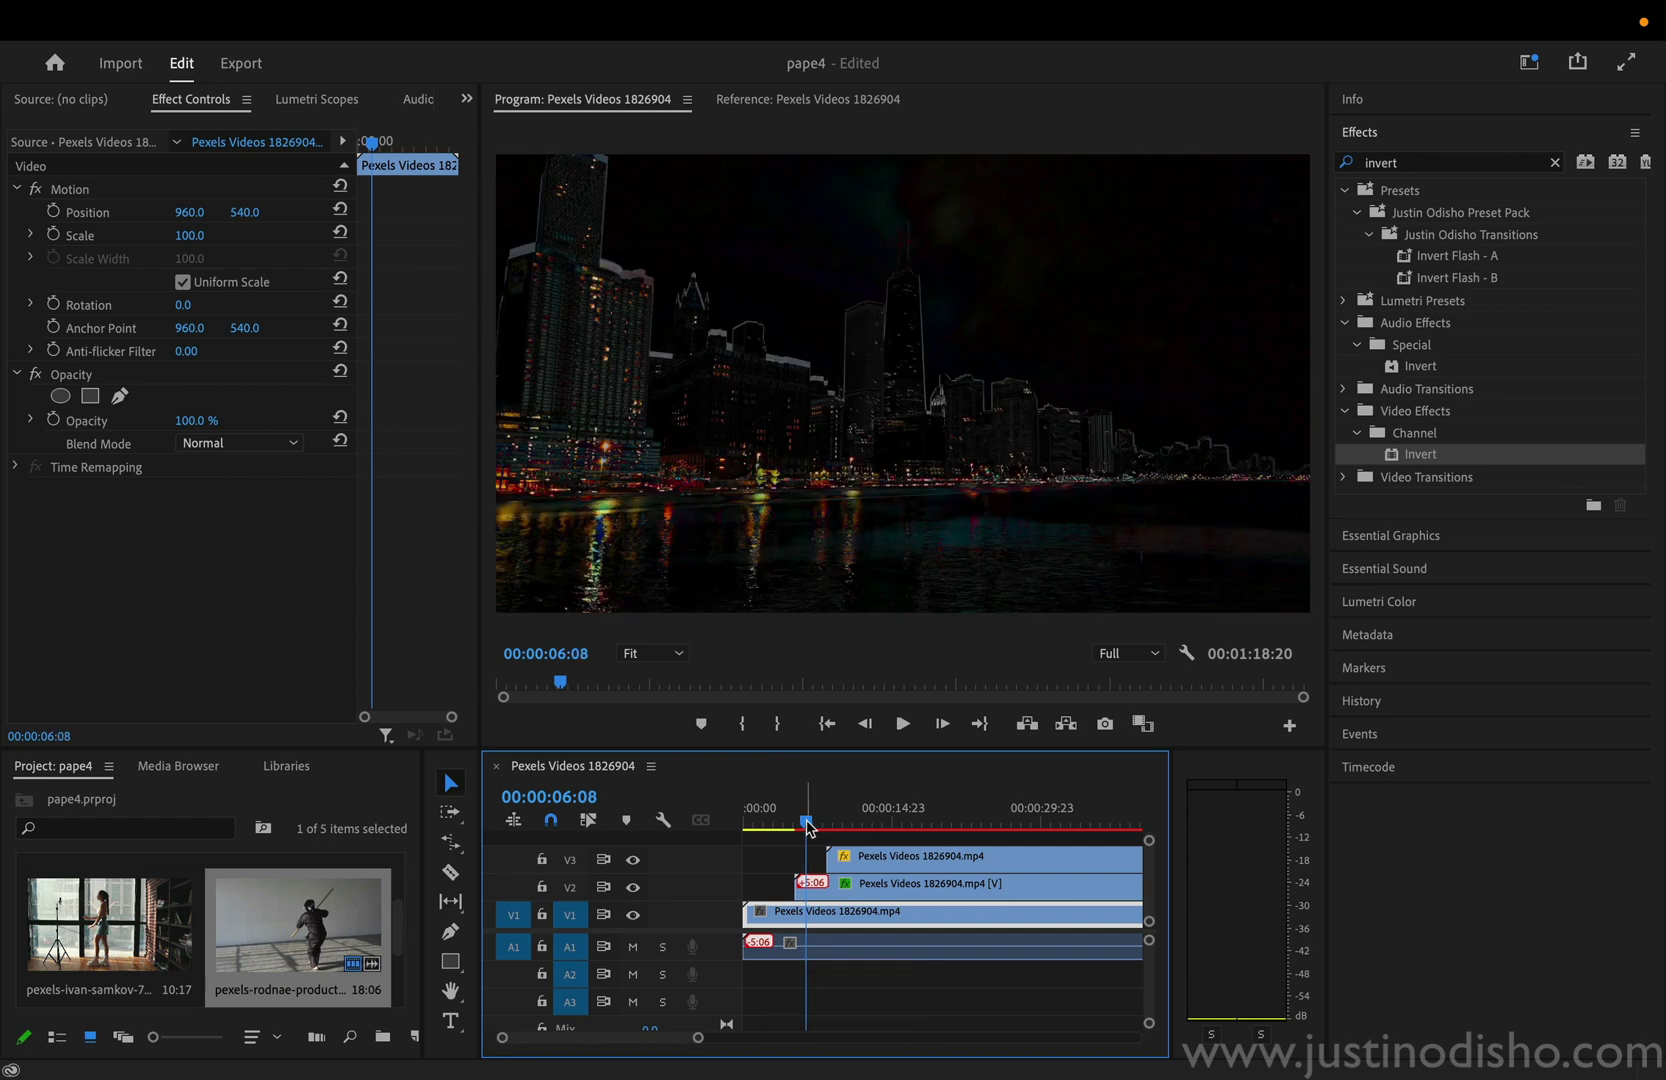
pyautogui.press('space')
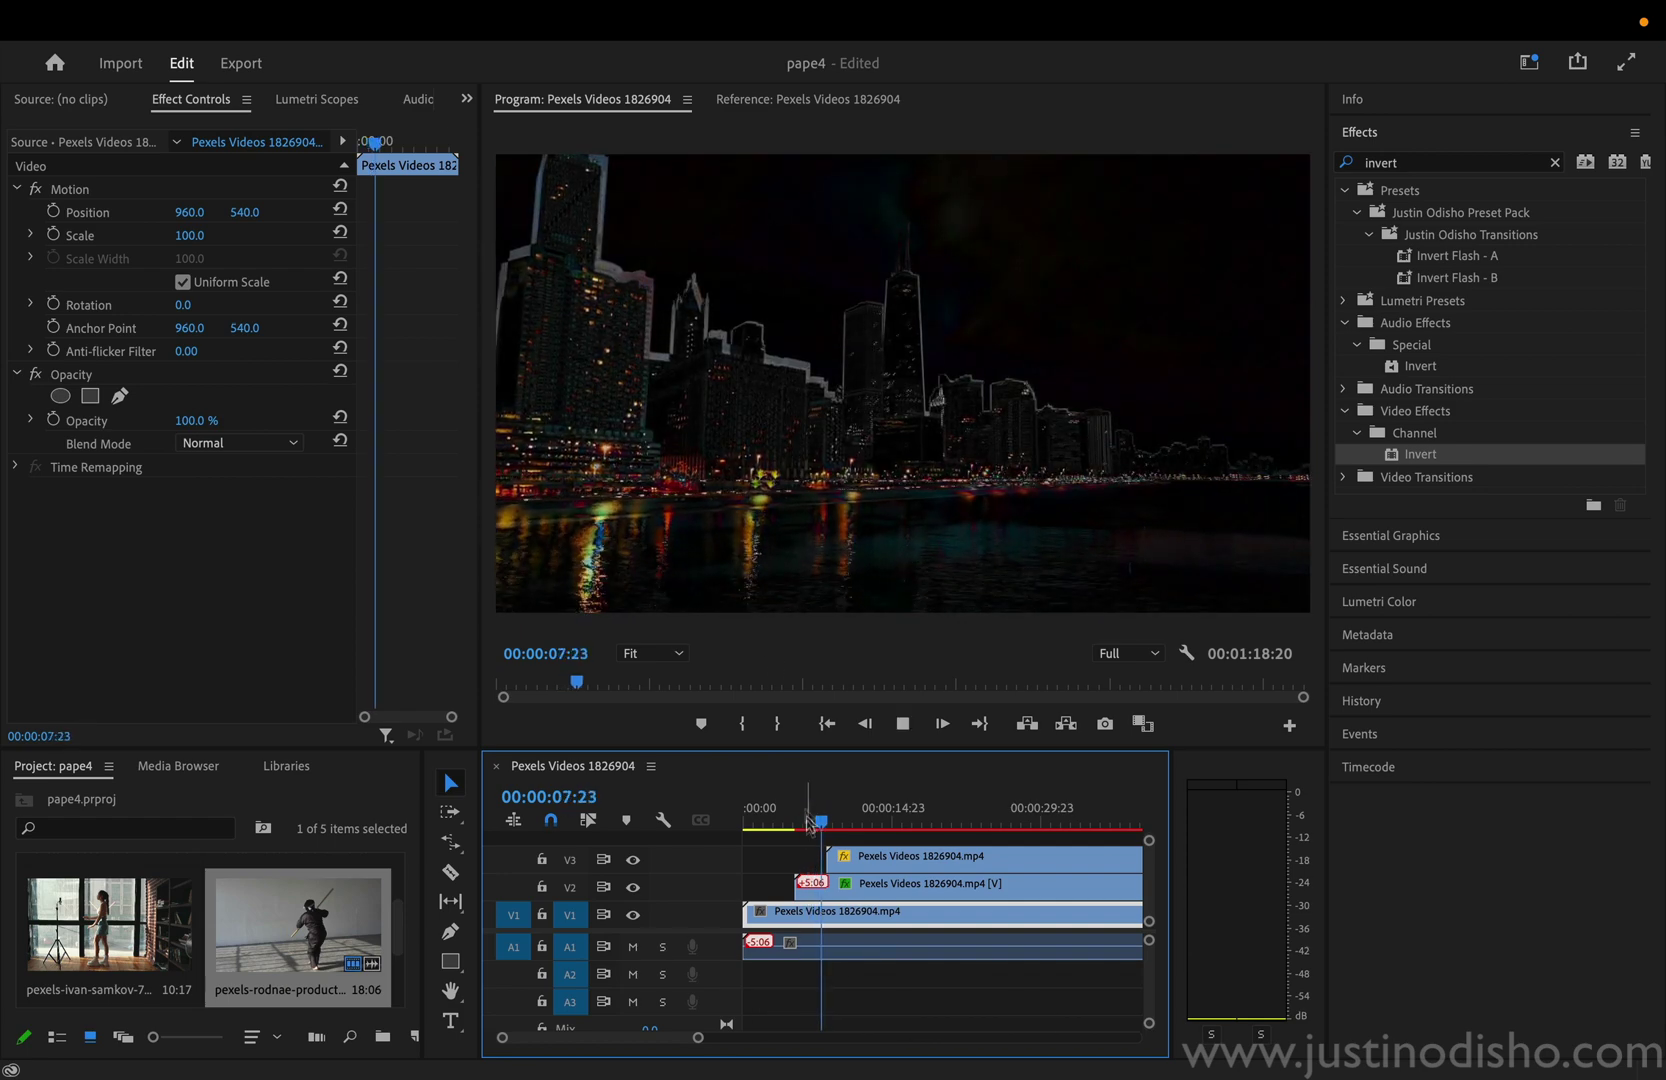
pyautogui.press('space')
pyautogui.moveTo(828, 856); pyautogui.dragTo(931, 856)
pyautogui.press('space')
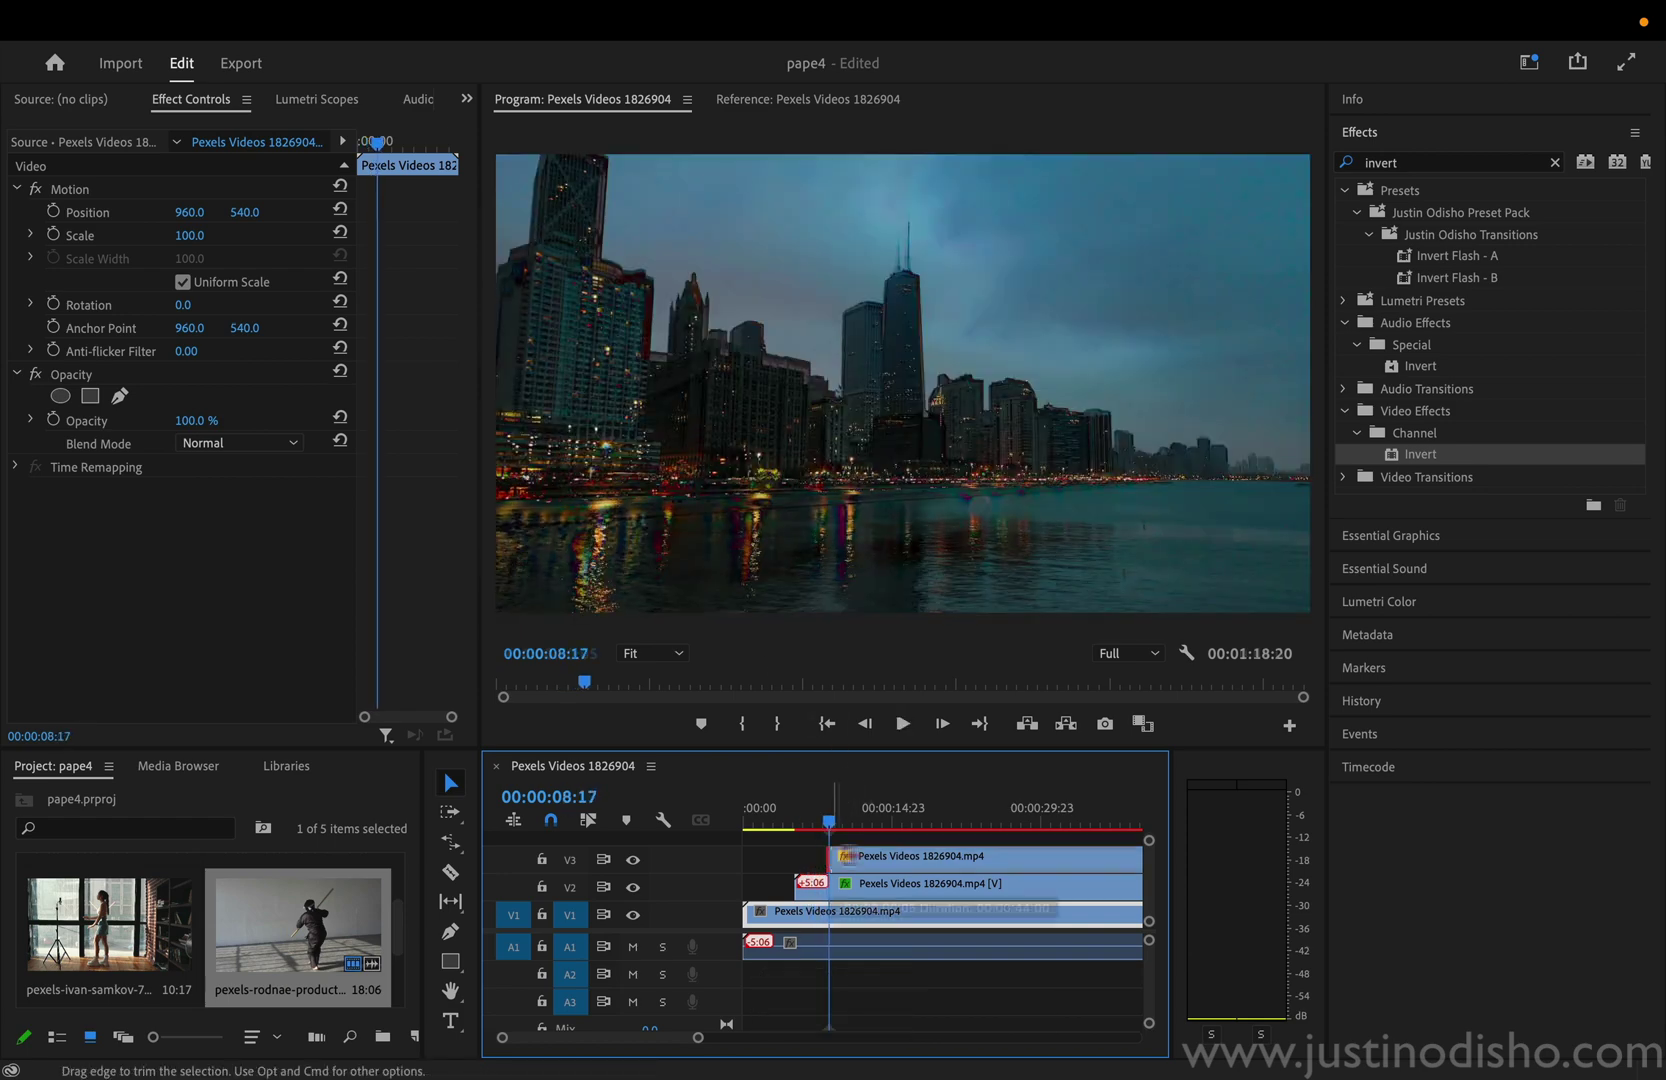